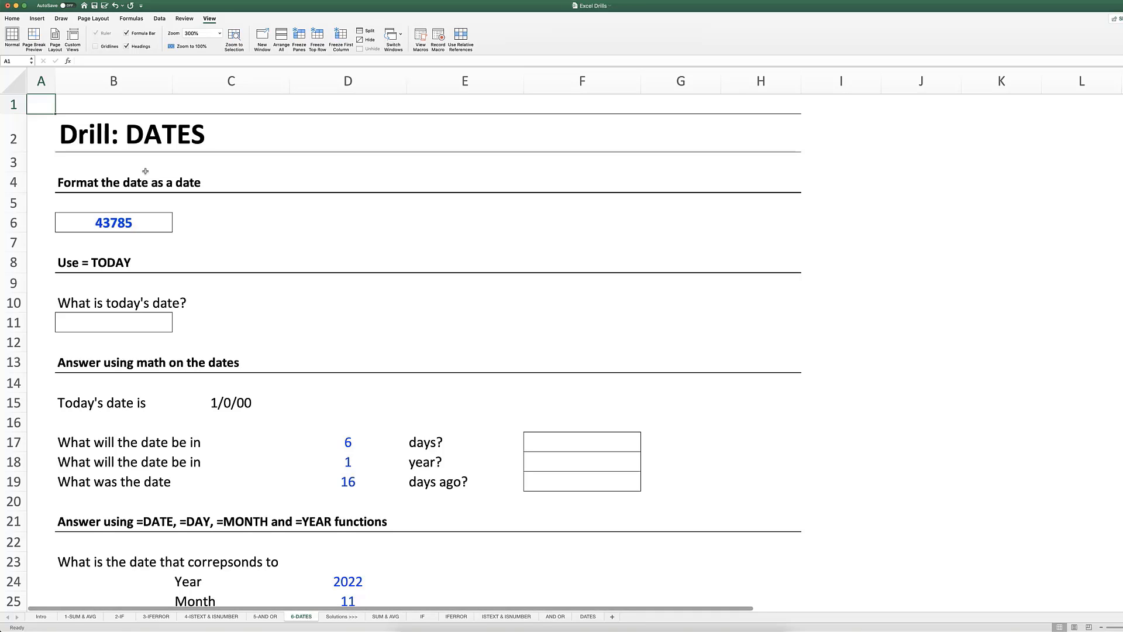
Apply the Short Date number format to 43785 in B6 so it reads 11/16/19
{"action": "left_click", "coordinate": [132, 220]}
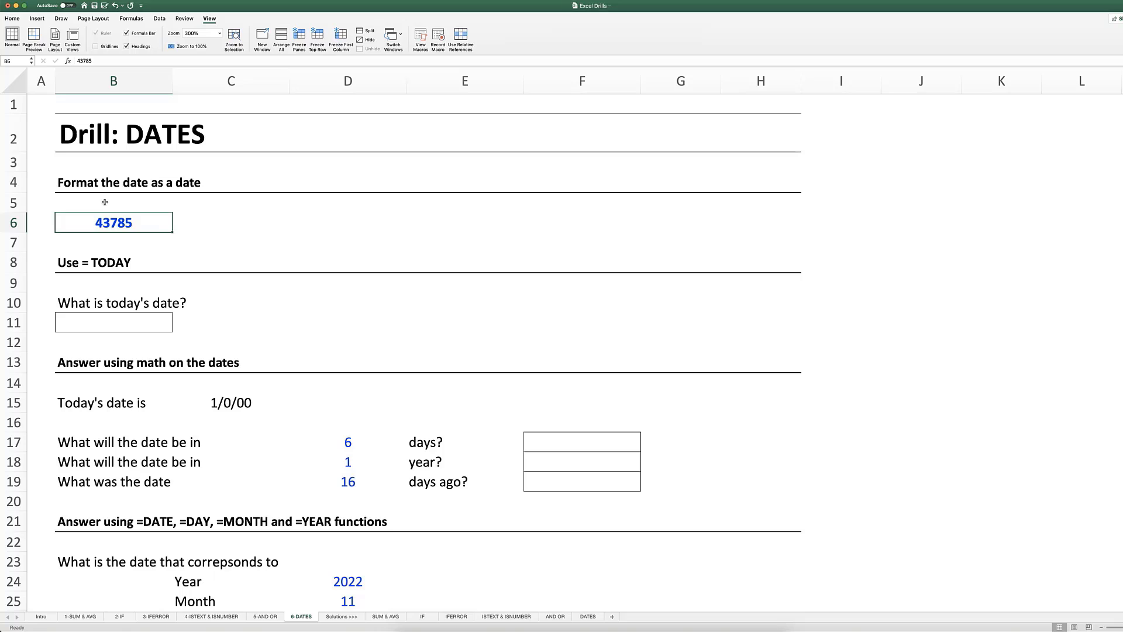
{"action": "left_click", "coordinate": [13, 18]}
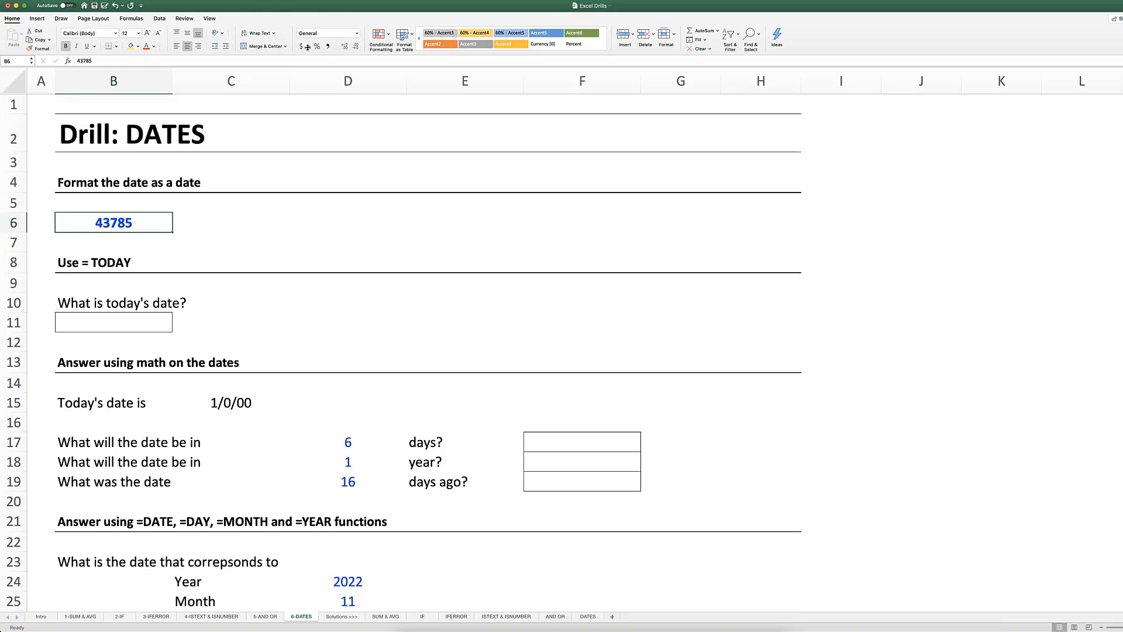
{"action": "left_click", "coordinate": [357, 34]}
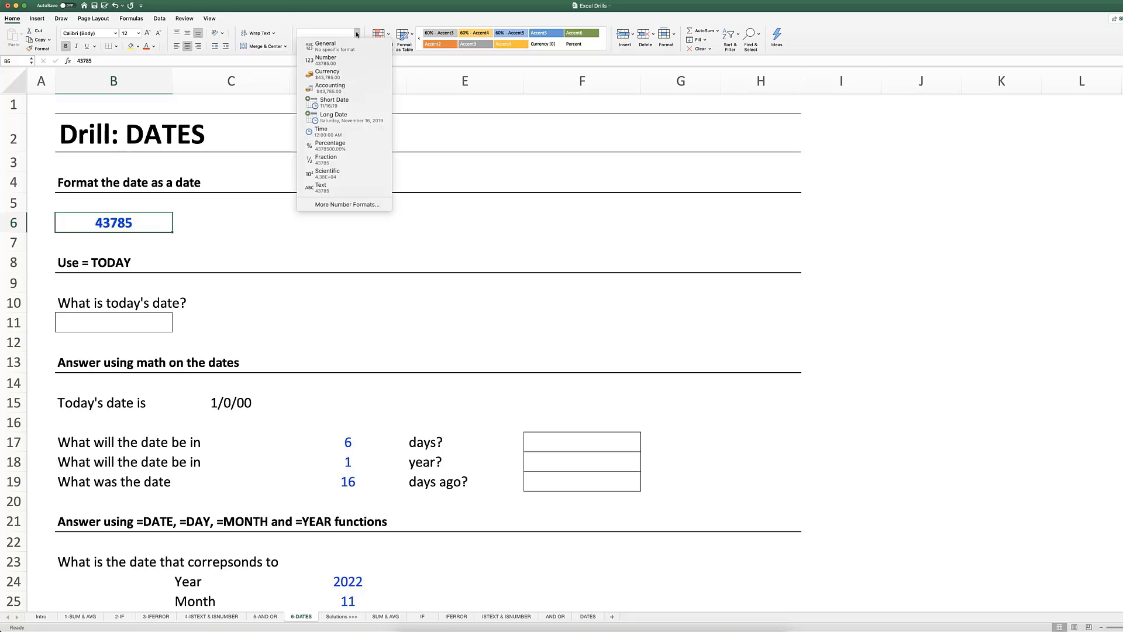
{"action": "left_click", "coordinate": [348, 107]}
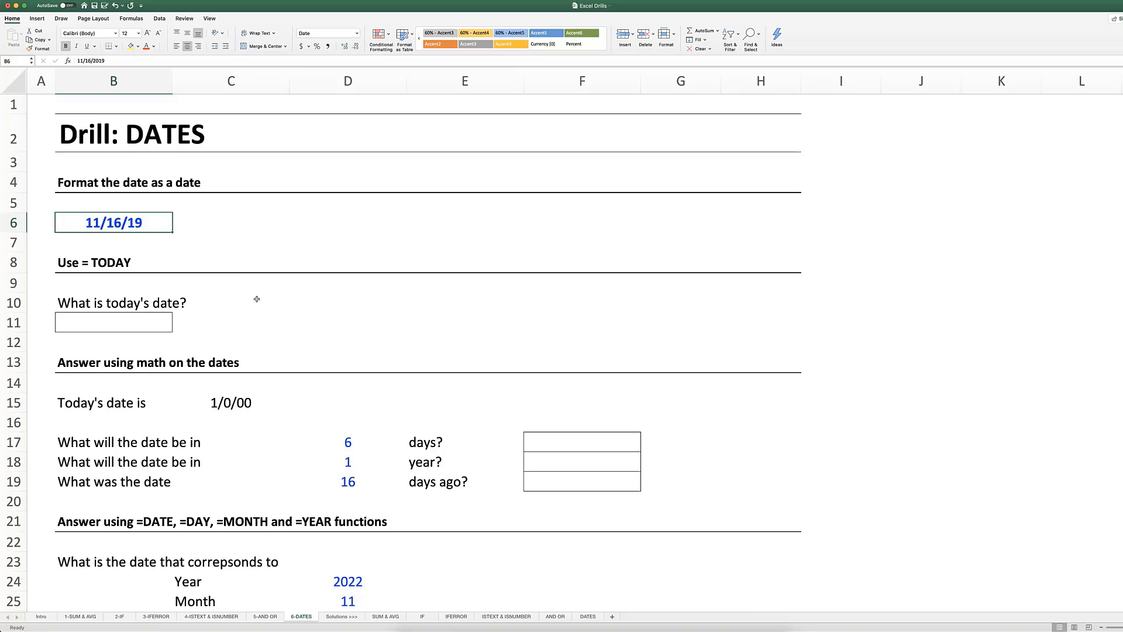
Enter =TODAY() in answer cell B11 so it displays 4/12/20
{"action": "scroll", "coordinate": [257, 299], "scroll_direction": "down", "scroll_amount": 8}
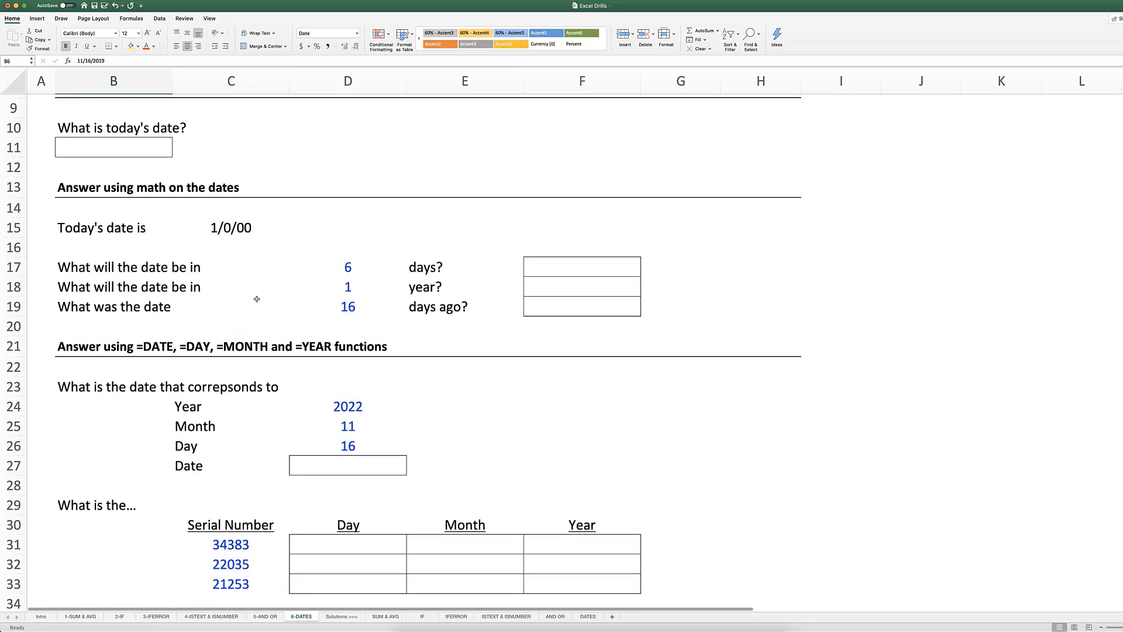
{"action": "scroll", "coordinate": [257, 299], "scroll_direction": "down", "scroll_amount": 8}
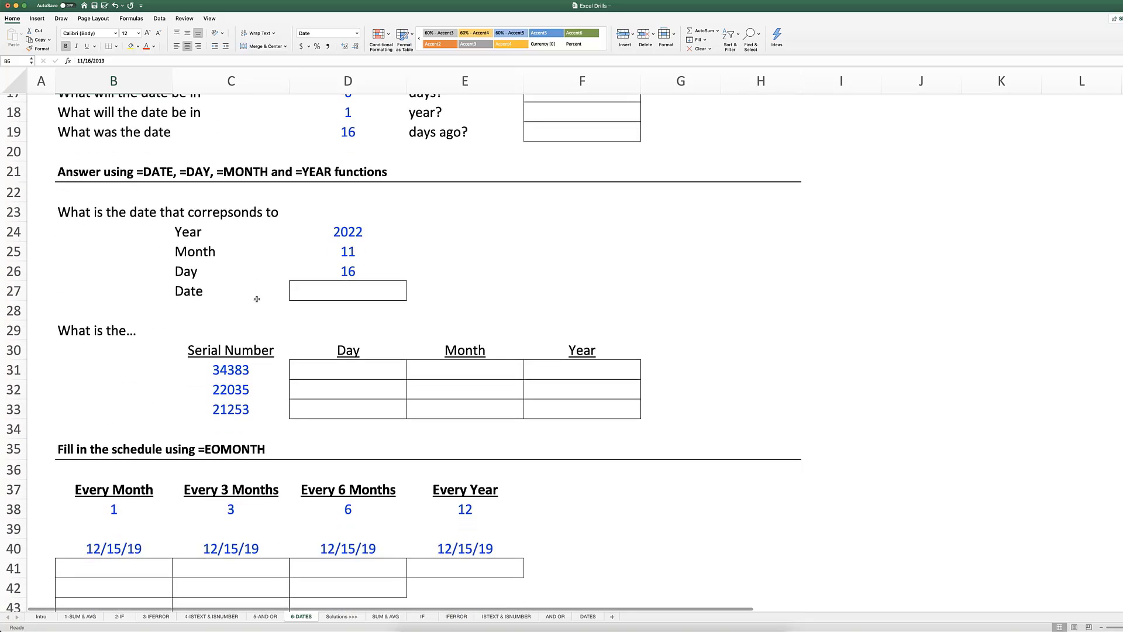
{"action": "scroll", "coordinate": [257, 299], "scroll_direction": "up", "scroll_amount": 15}
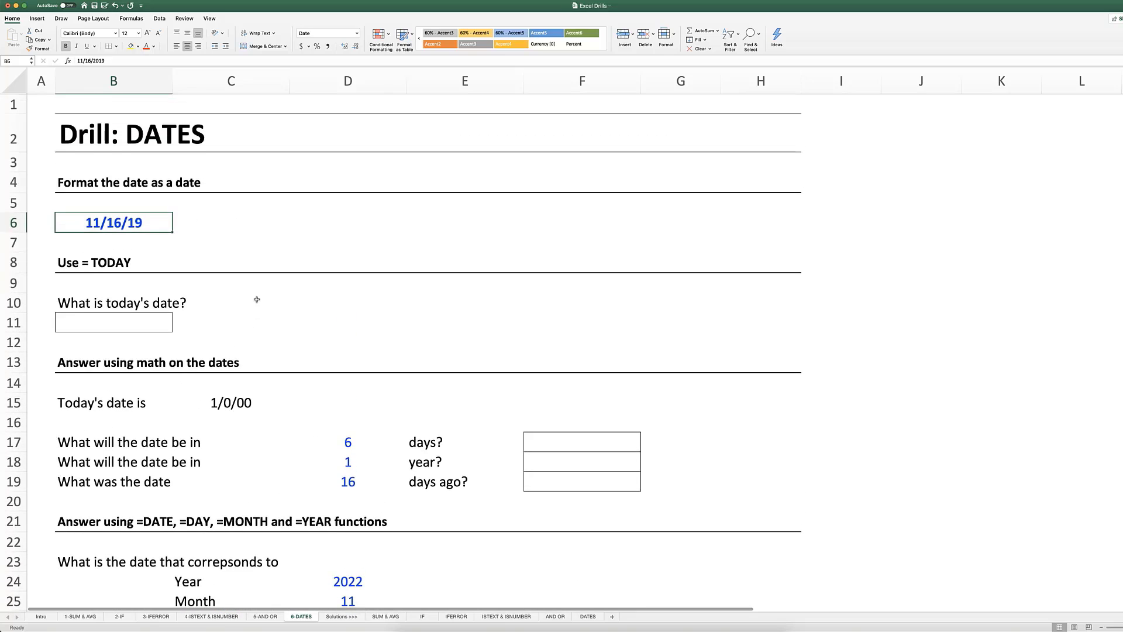
{"action": "scroll", "coordinate": [257, 299], "scroll_direction": "down", "scroll_amount": 1}
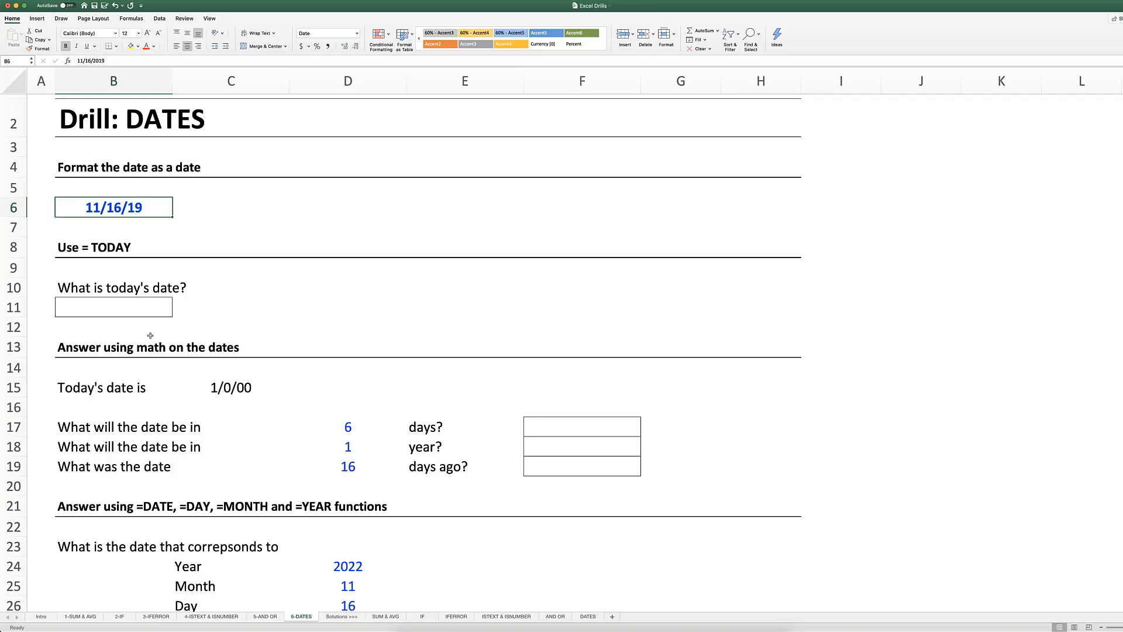
{"action": "left_click", "coordinate": [102, 256]}
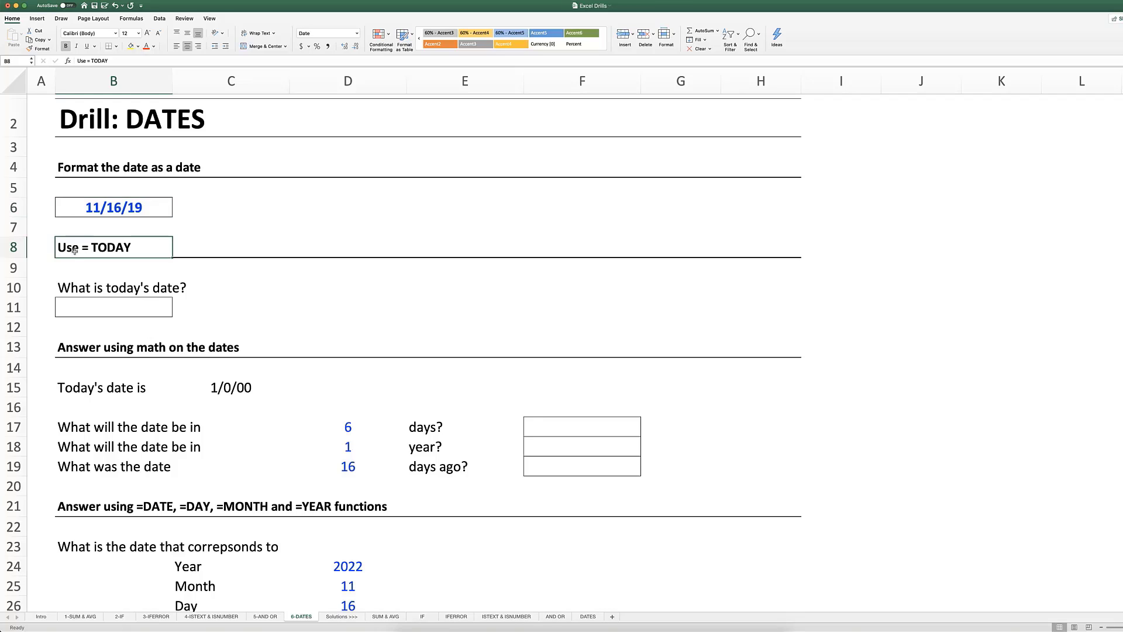
{"action": "left_click", "coordinate": [117, 306]}
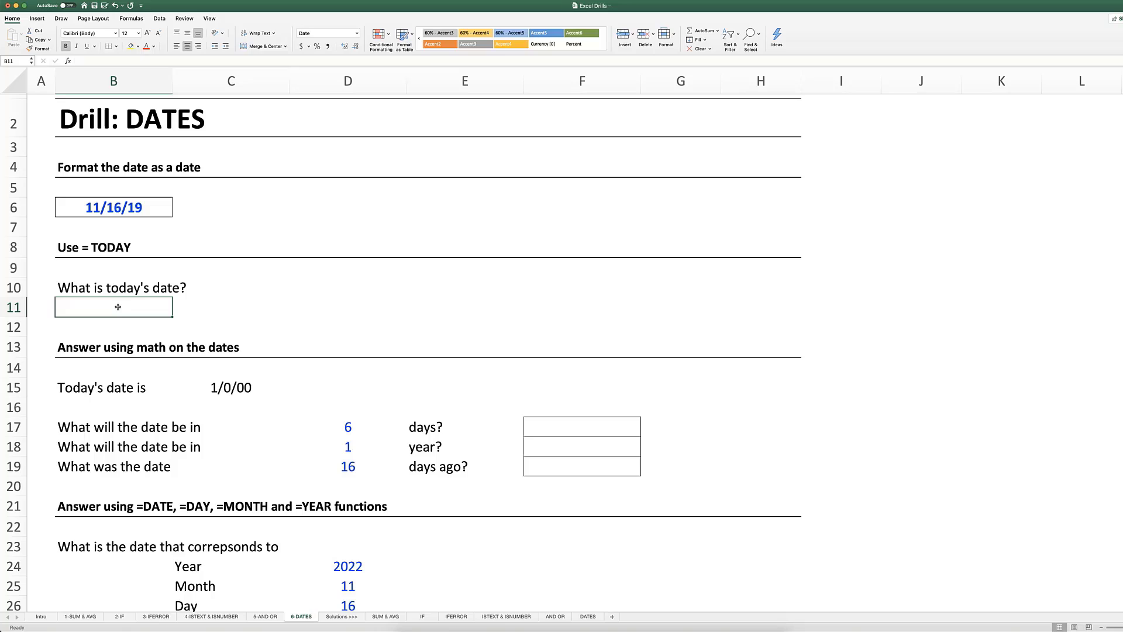
{"action": "type", "text": "=today()"}
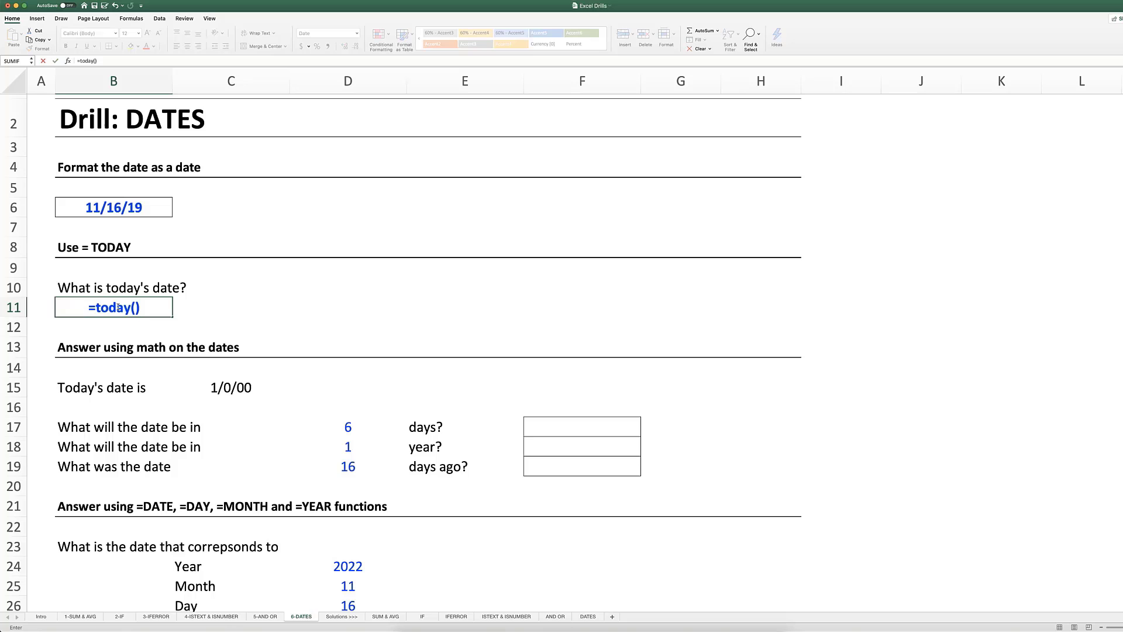
{"action": "key", "text": "Return"}
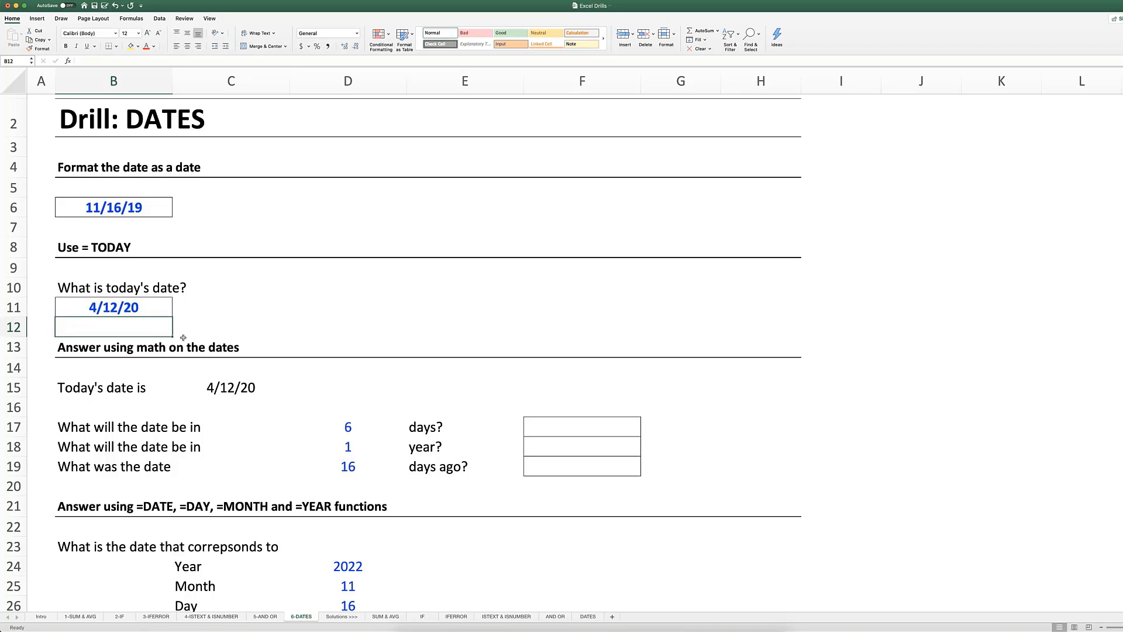
{"action": "scroll", "coordinate": [183, 337], "scroll_direction": "down", "scroll_amount": 2}
{"action": "left_click", "coordinate": [160, 273]}
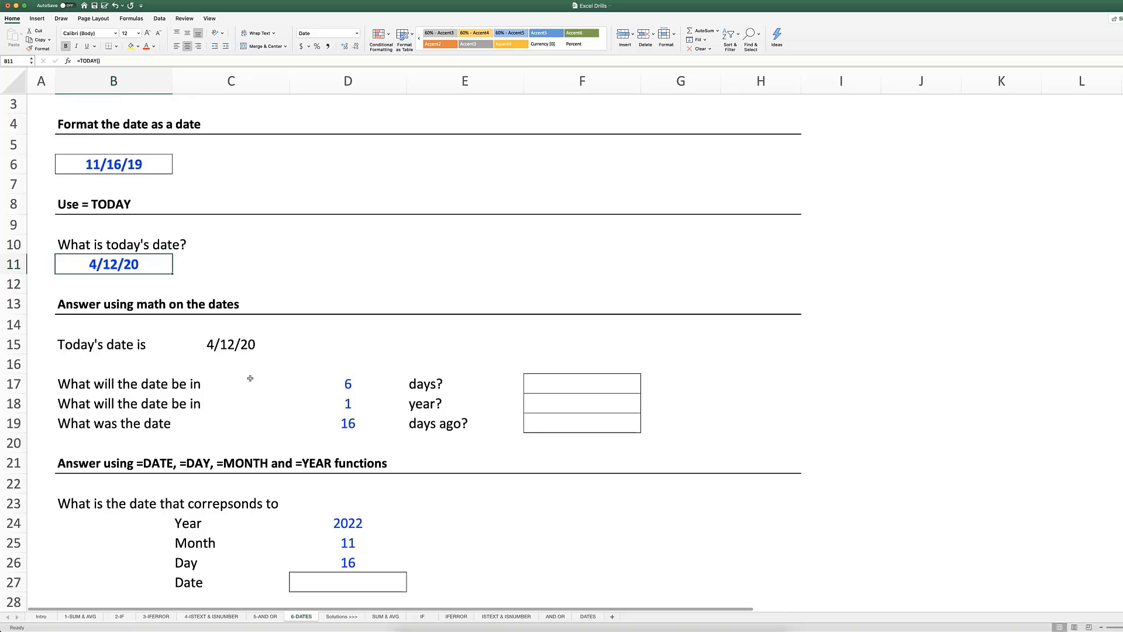
{"action": "scroll", "coordinate": [246, 377], "scroll_direction": "down", "scroll_amount": 5}
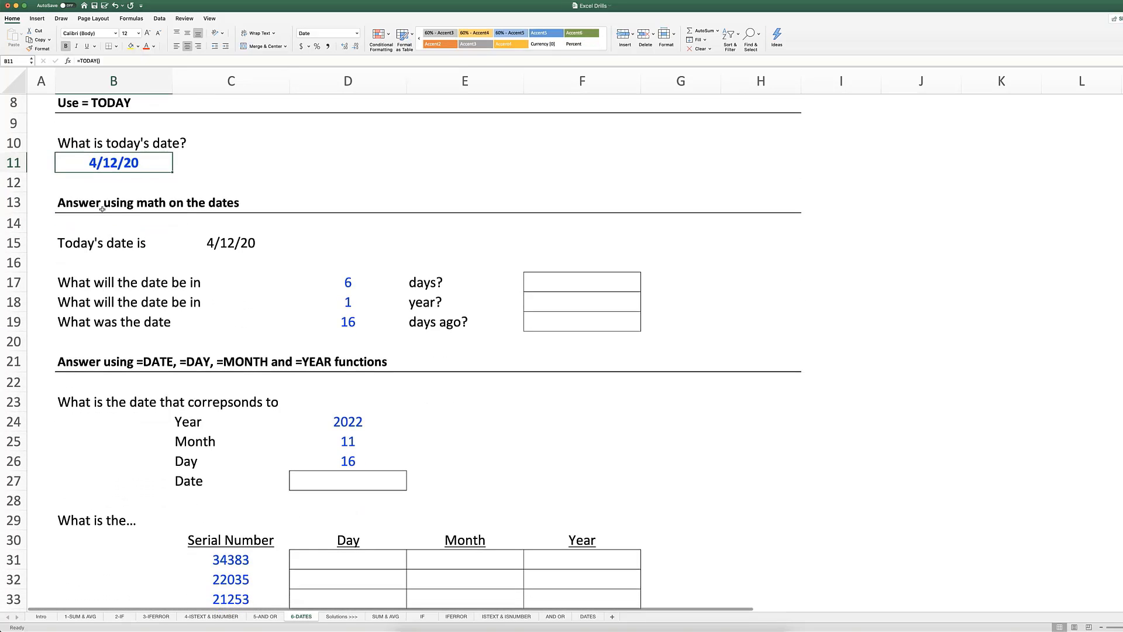
Select the row 17 question about adding 6 days and its answer cell F17
{"action": "scroll", "coordinate": [119, 274], "scroll_direction": "up", "scroll_amount": 4}
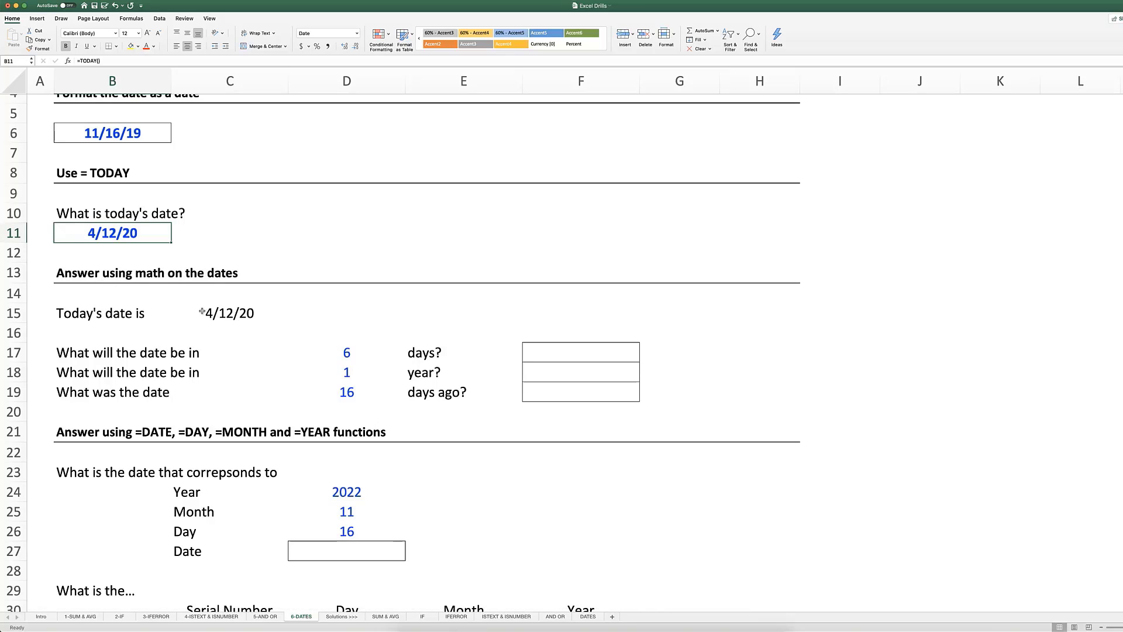
{"action": "left_click", "coordinate": [542, 351]}
{"action": "left_click", "coordinate": [68, 354]}
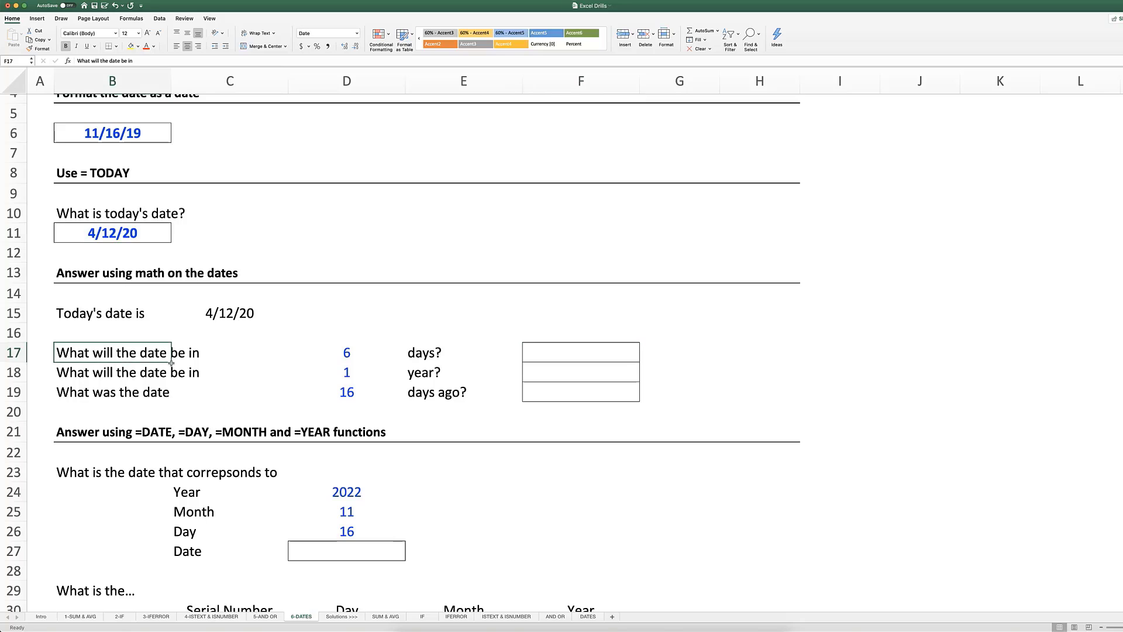
{"action": "left_click_drag", "start_coordinate": [171, 362], "coordinate": [426, 354]}
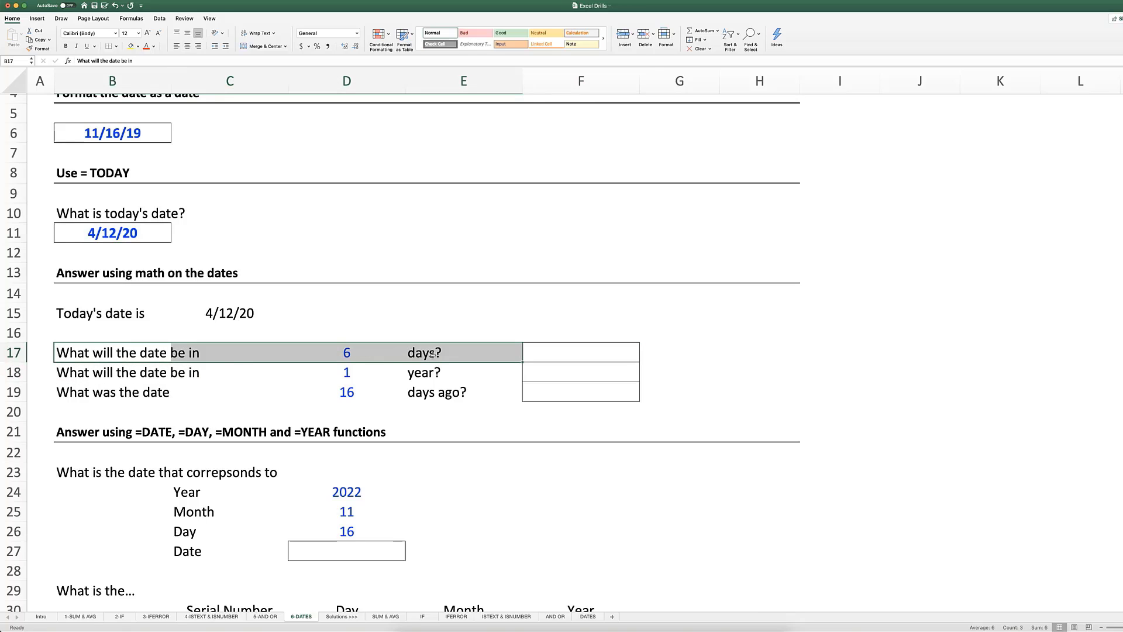
{"action": "left_click", "coordinate": [505, 351]}
{"action": "left_click", "coordinate": [532, 351]}
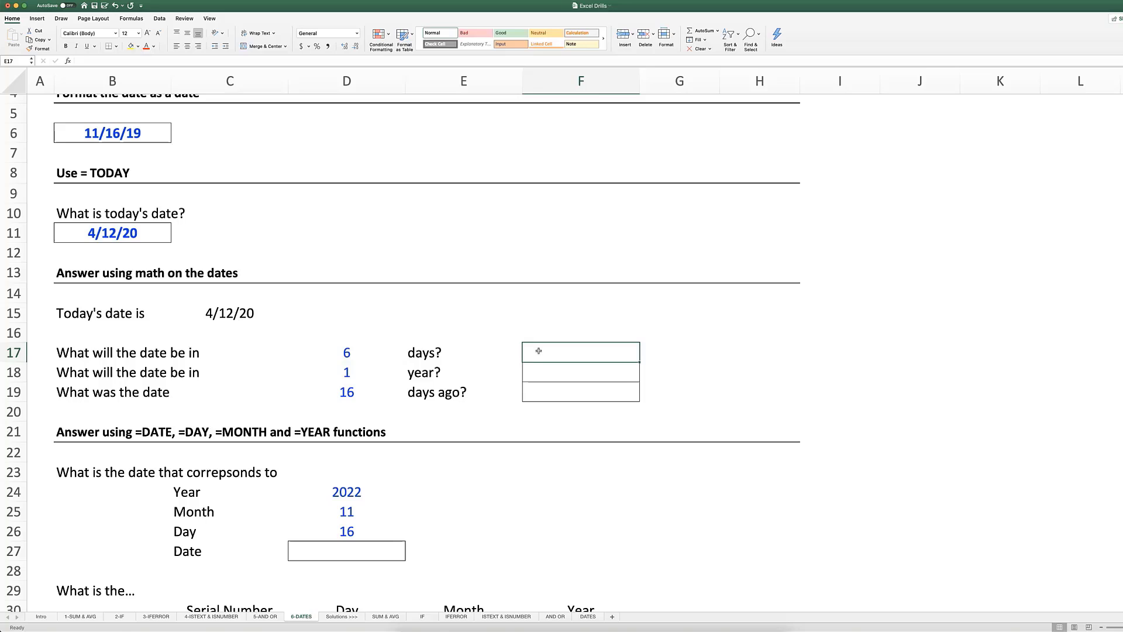
Enter =C15+D17 in F17 by arrow-pointing, giving 4/18/20
{"action": "type", "text": "="}
{"action": "key", "text": "Left"}
{"action": "key", "text": "Up"}
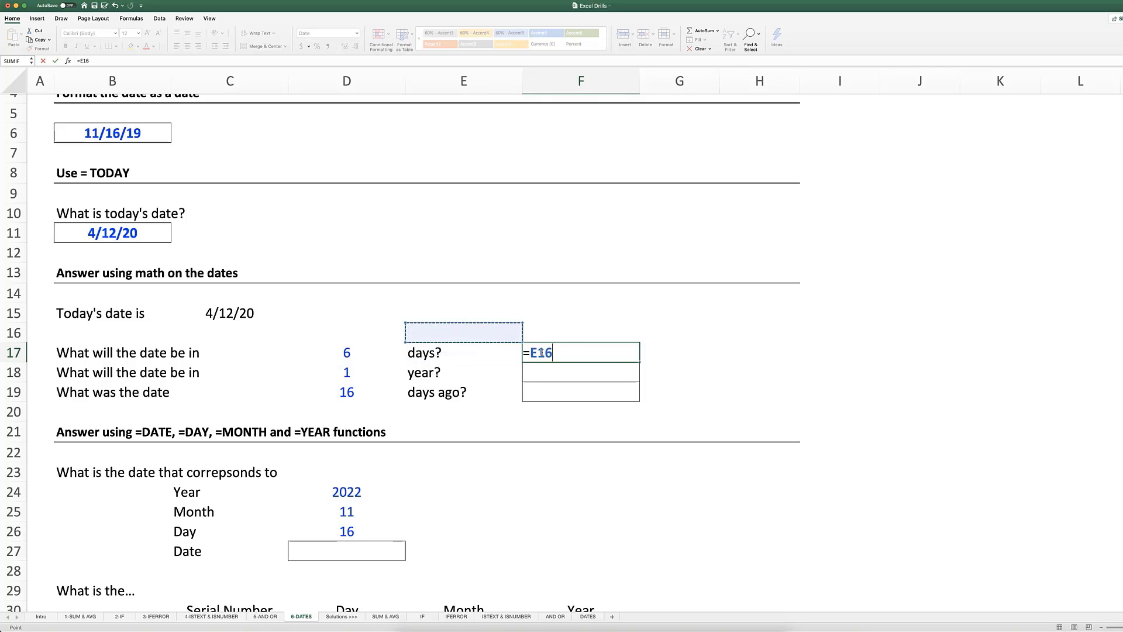
{"action": "key", "text": "Left"}
{"action": "key", "text": "Left"}
{"action": "key", "text": "Up"}
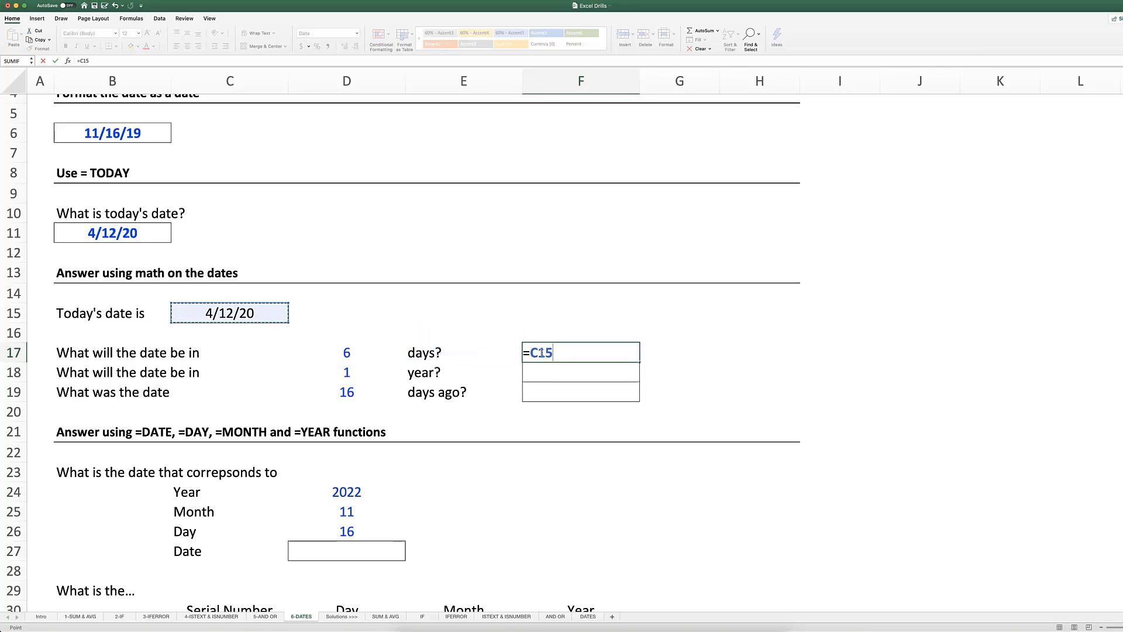
{"action": "type", "text": "+"}
{"action": "key", "text": "Left"}
{"action": "key", "text": "Left"}
{"action": "key", "text": "Left"}
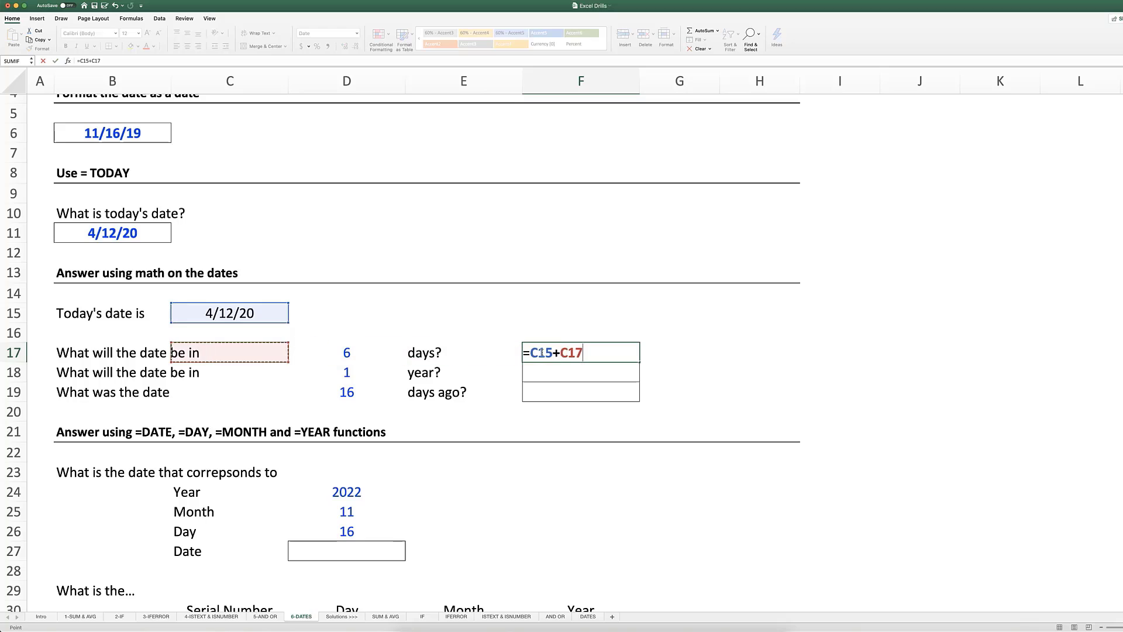
{"action": "key", "text": "Right"}
{"action": "key", "text": "Return"}
Review F17's formula and its C15 reference, then move down to F18
{"action": "left_click", "coordinate": [543, 355]}
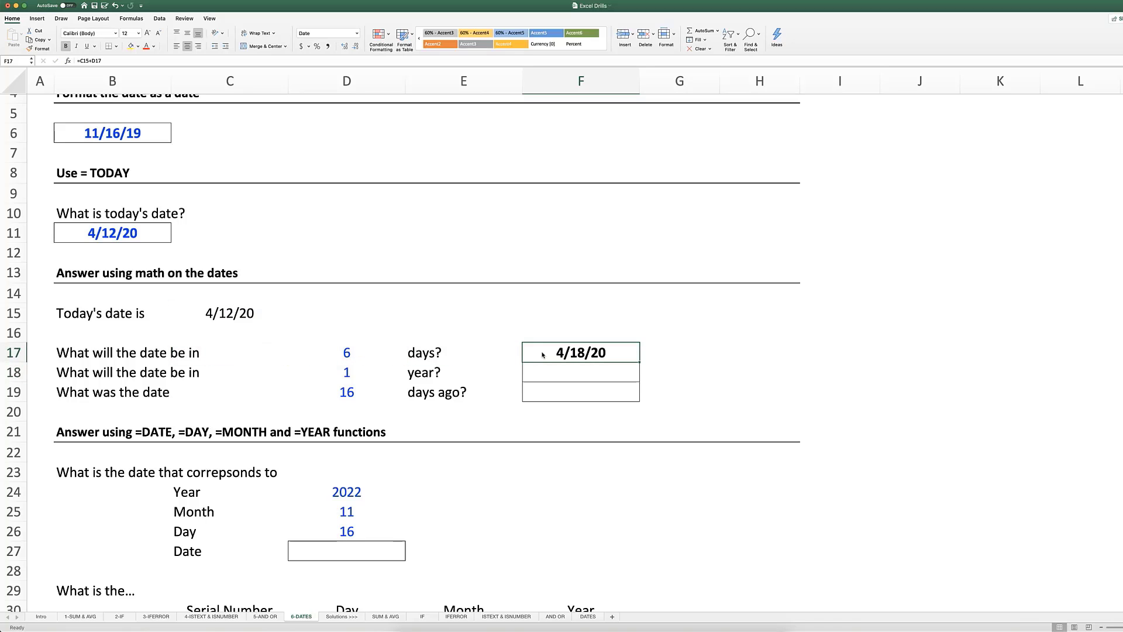
{"action": "left_click", "coordinate": [250, 315]}
{"action": "left_click", "coordinate": [542, 353]}
{"action": "double_click", "coordinate": [543, 354]}
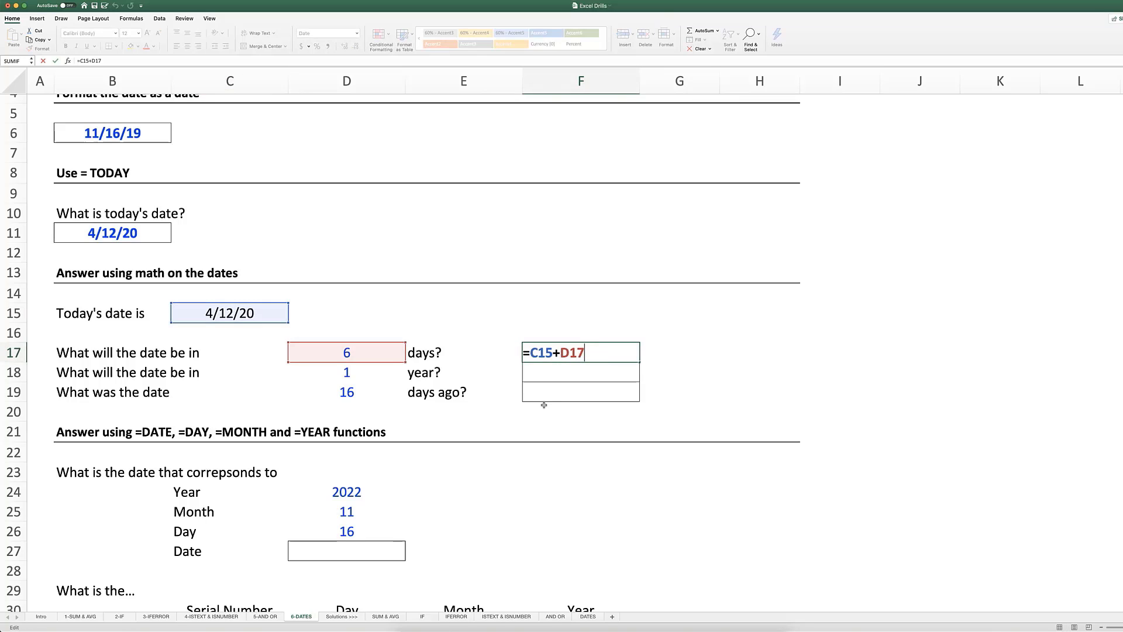
{"action": "key", "text": "Escape"}
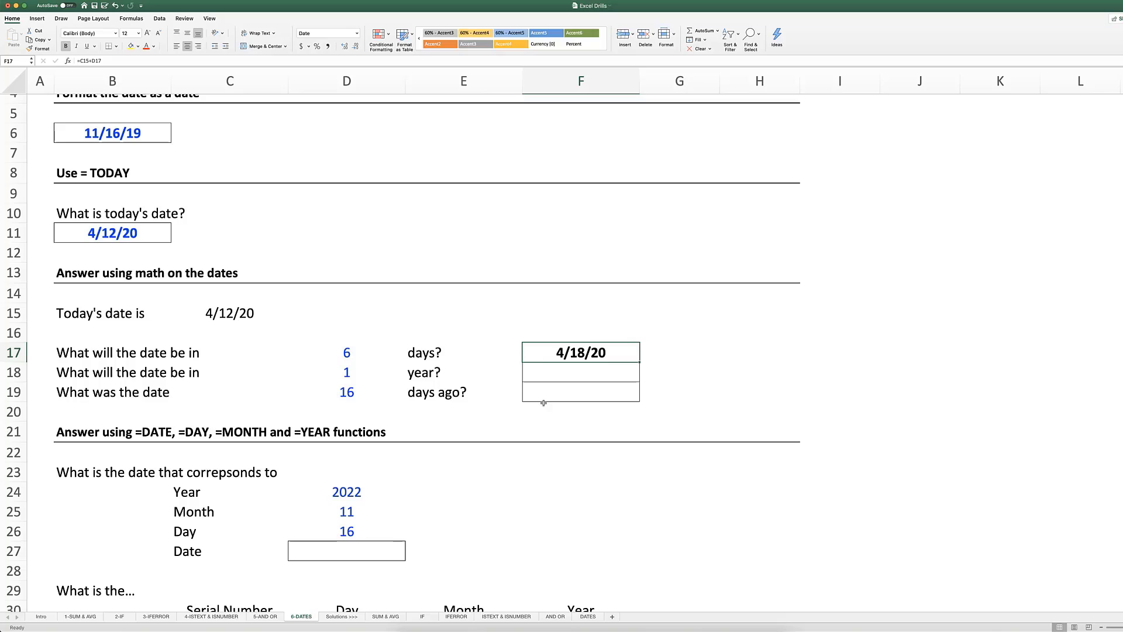
{"action": "key", "text": "Down"}
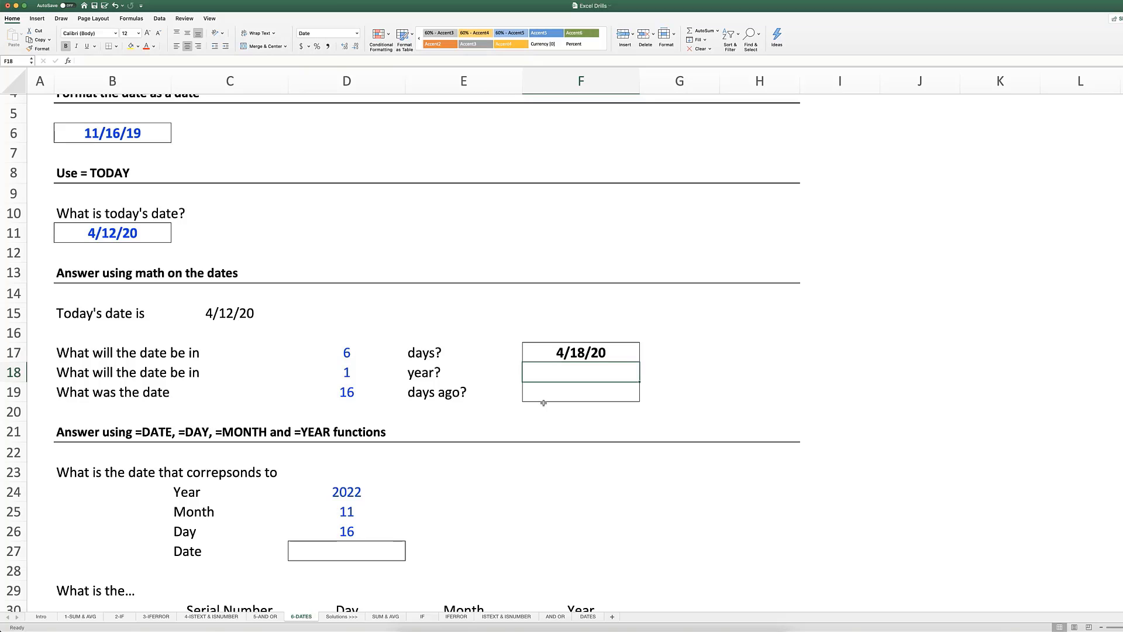
Fill F18 with today's date plus D18 times 365, giving 4/12/21
{"action": "type", "text": "="}
{"action": "key", "text": "Left"}
{"action": "key", "text": "Left"}
{"action": "key", "text": "Left"}
{"action": "key", "text": "Up"}
{"action": "key", "text": "Up"}
{"action": "key", "text": "Up"}
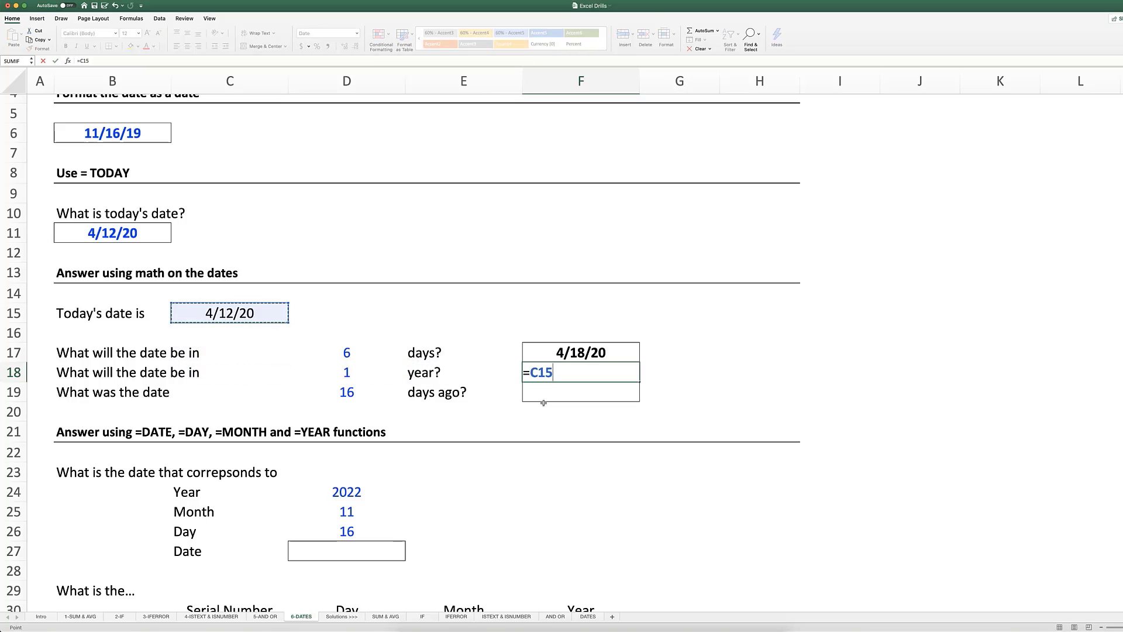
{"action": "type", "text": "+"}
{"action": "key", "text": "Left"}
{"action": "key", "text": "Left"}
{"action": "type", "text": "*365"}
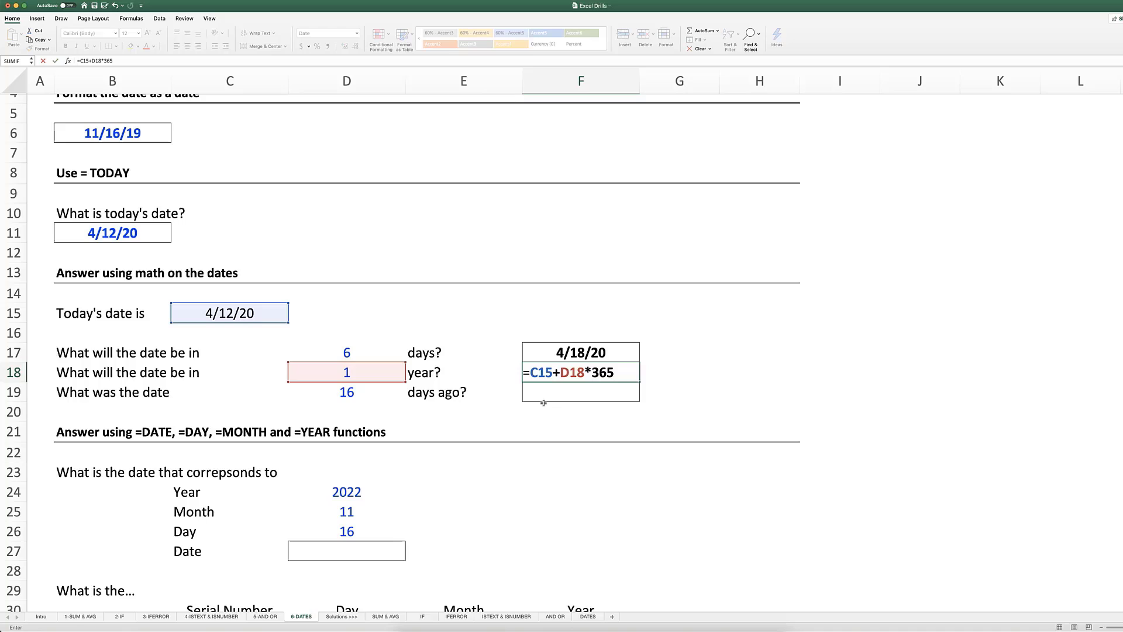
{"action": "key", "text": "Return"}
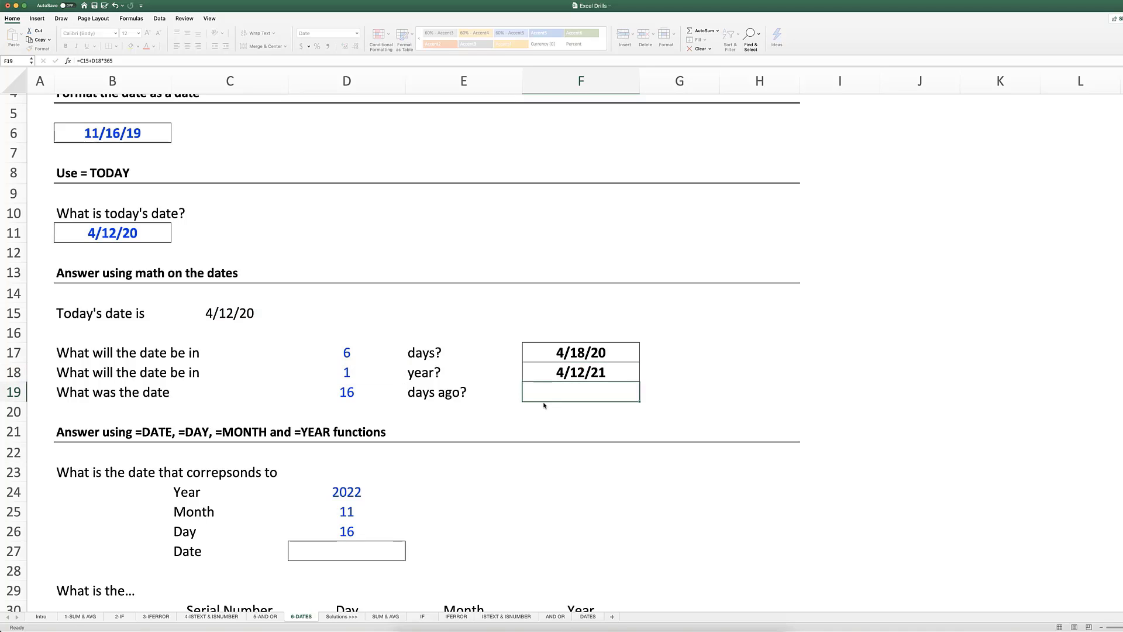
{"action": "key", "text": "Up"}
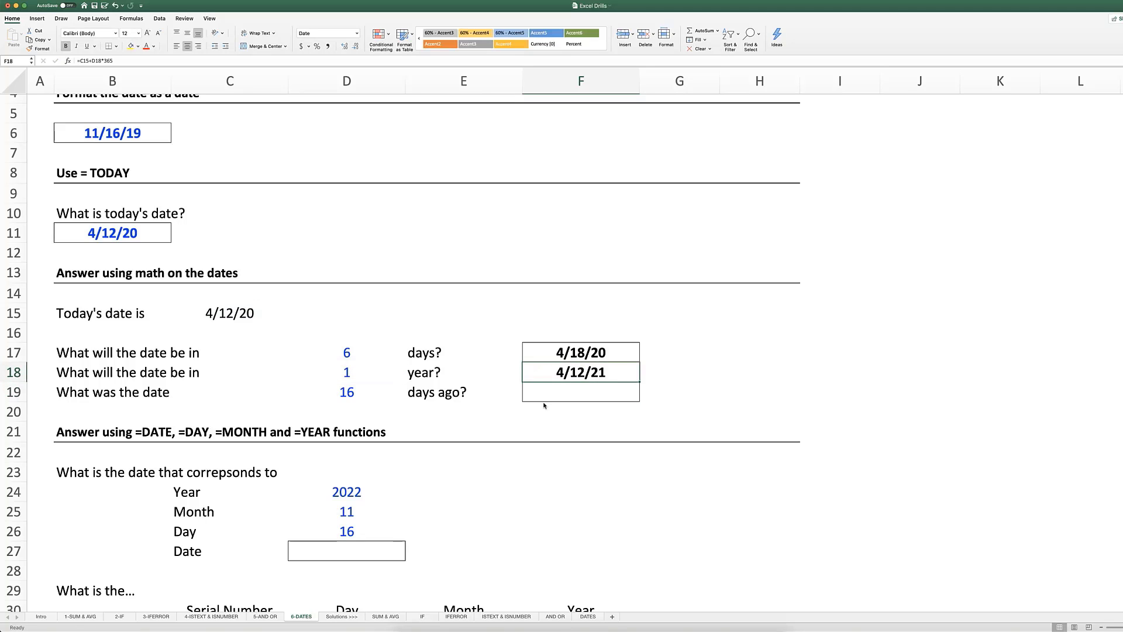
{"action": "left_click", "coordinate": [228, 313], "text": "super"}
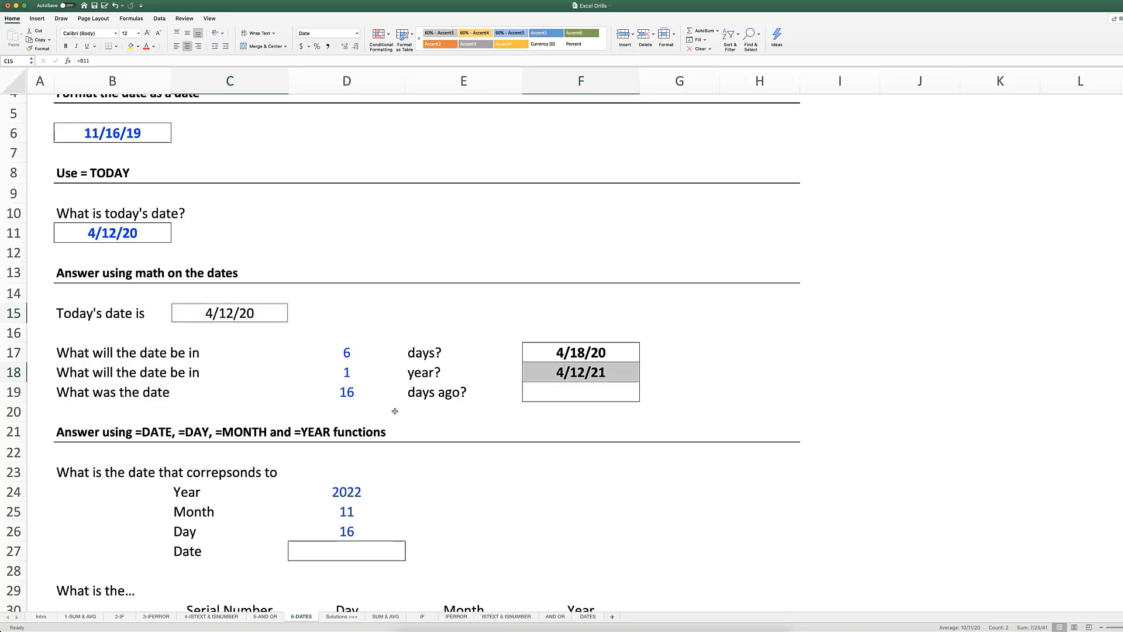
Enter =C15-D19 in F19 to subtract 16 days, showing 3/27/20
{"action": "left_click", "coordinate": [609, 392]}
{"action": "type", "text": "="}
{"action": "key", "text": "Left"}
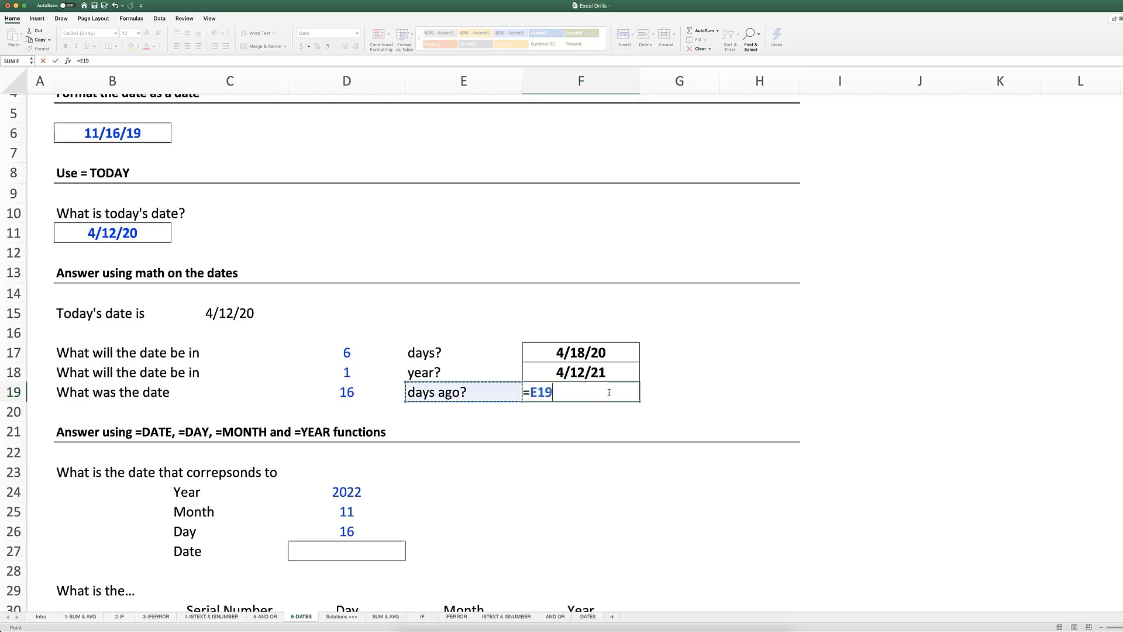
{"action": "key", "text": "Left"}
{"action": "key", "text": "Left"}
{"action": "key", "text": "Left"}
{"action": "key", "text": "Up"}
{"action": "key", "text": "Up"}
{"action": "key", "text": "Up"}
{"action": "key", "text": "Right"}
{"action": "key", "text": "Up"}
{"action": "type", "text": "-"}
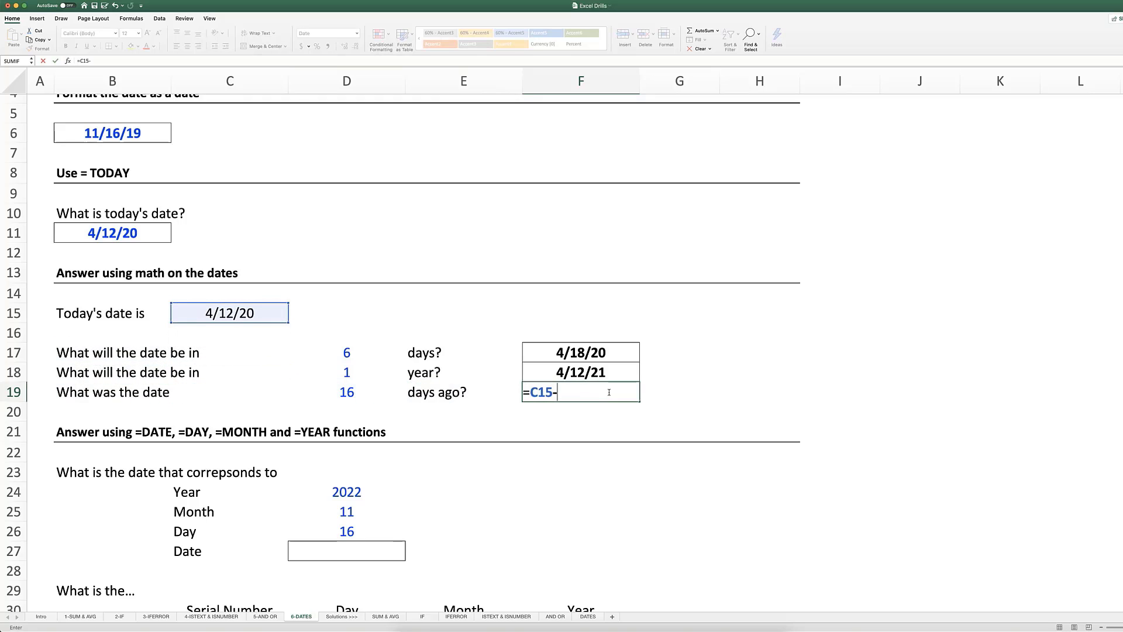
{"action": "key", "text": "Left"}
{"action": "key", "text": "Left"}
{"action": "key", "text": "Return"}
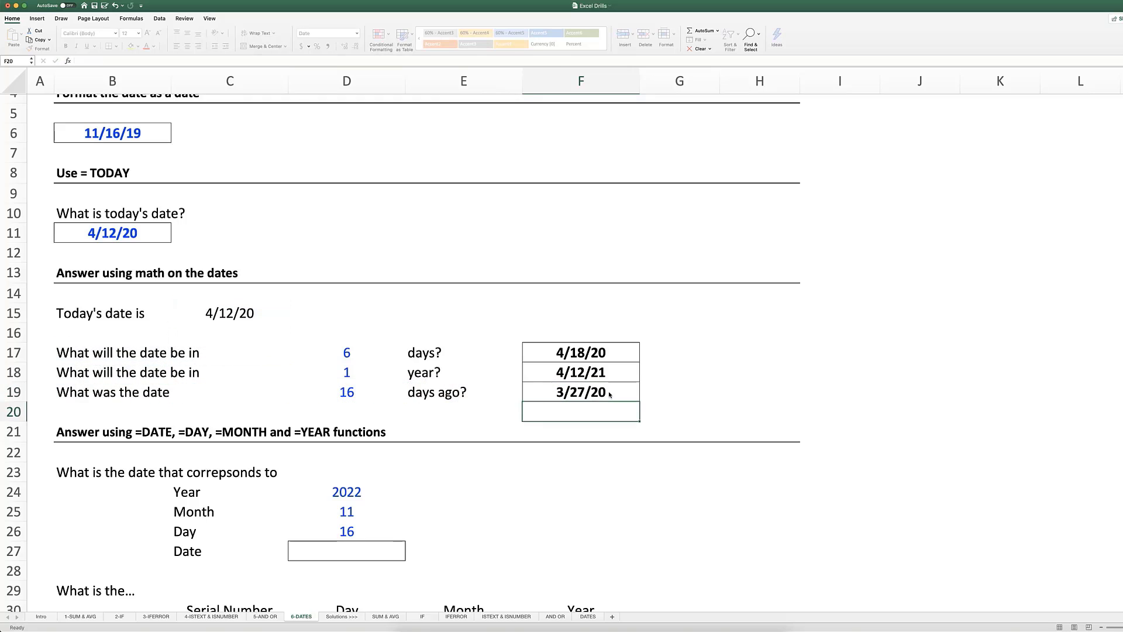
{"action": "left_click", "coordinate": [609, 394]}
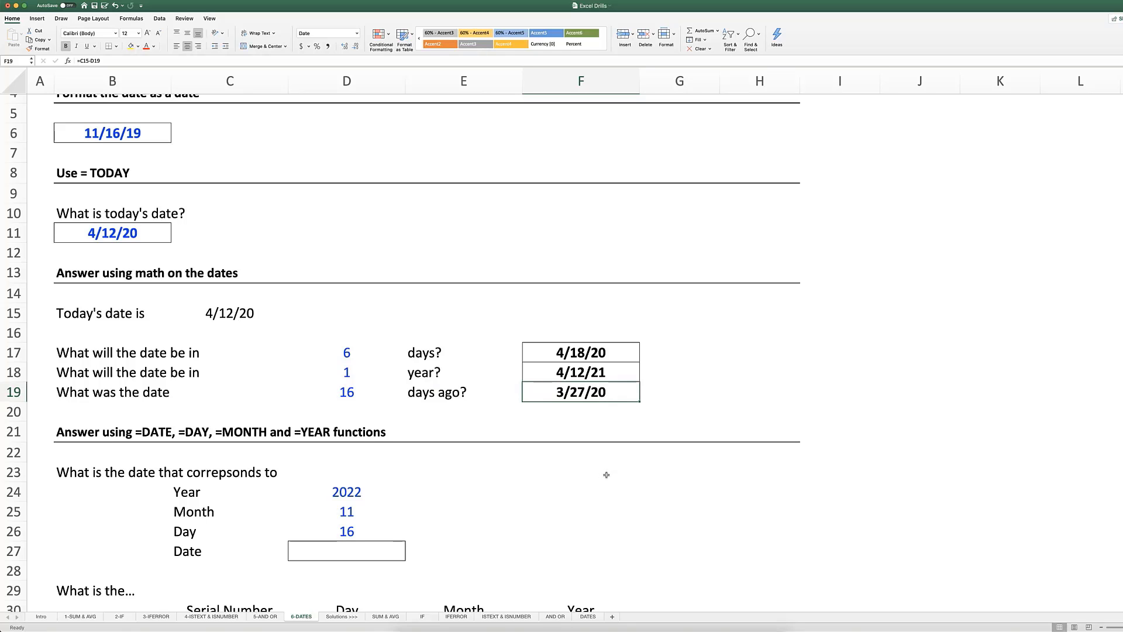
{"action": "scroll", "coordinate": [607, 474], "scroll_direction": "down", "scroll_amount": 3}
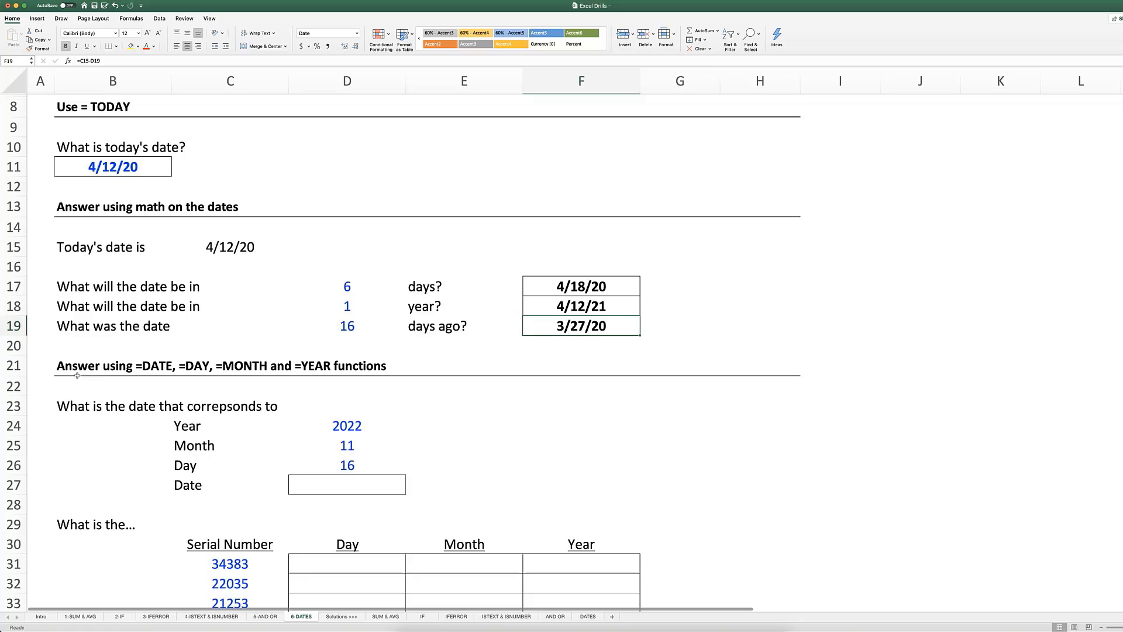
Look over the DATE section's year, month and day inputs and the empty Date cell
{"action": "left_click", "coordinate": [74, 369]}
{"action": "left_click_drag", "start_coordinate": [139, 370], "coordinate": [324, 365]}
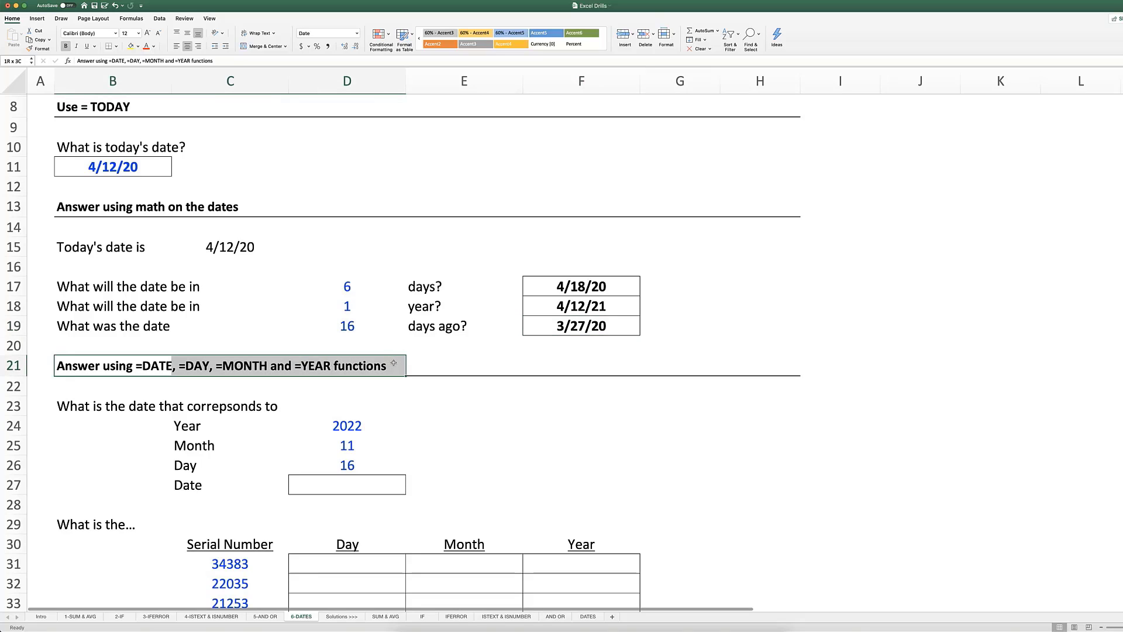
{"action": "left_click", "coordinate": [373, 425]}
{"action": "scroll", "coordinate": [265, 479], "scroll_direction": "down", "scroll_amount": 1}
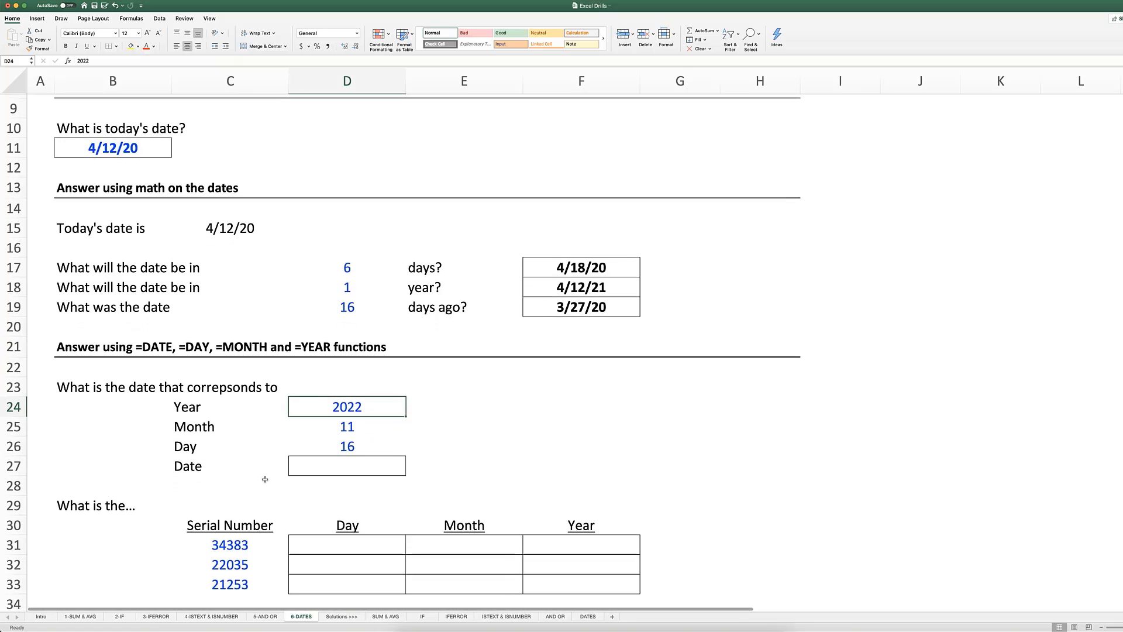
{"action": "scroll", "coordinate": [265, 479], "scroll_direction": "down", "scroll_amount": 5}
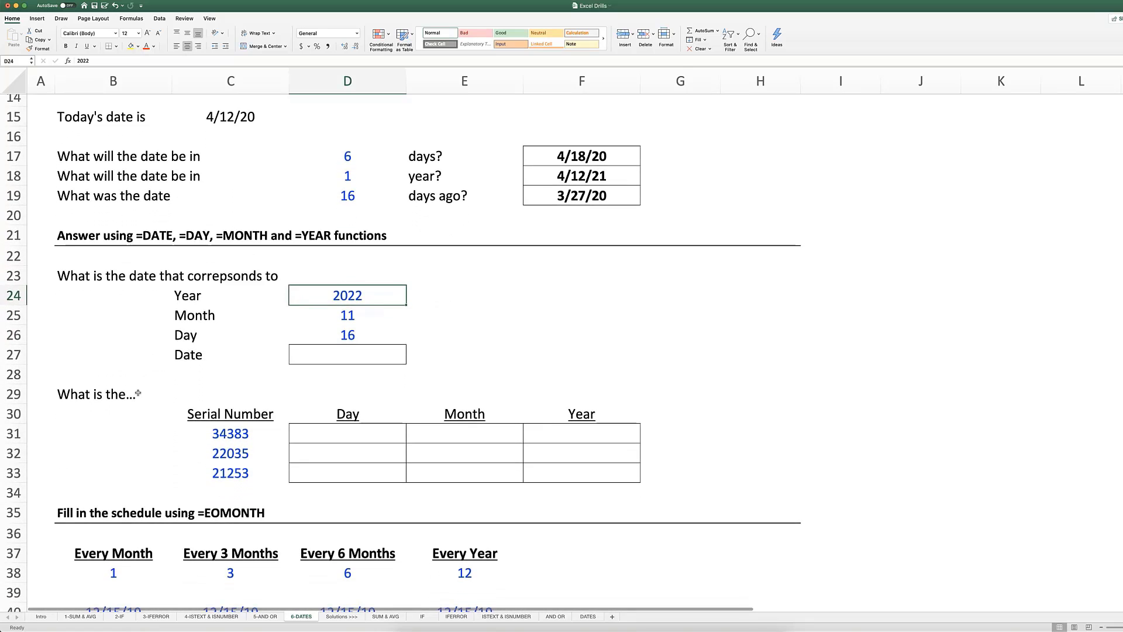
{"action": "left_click", "coordinate": [351, 359]}
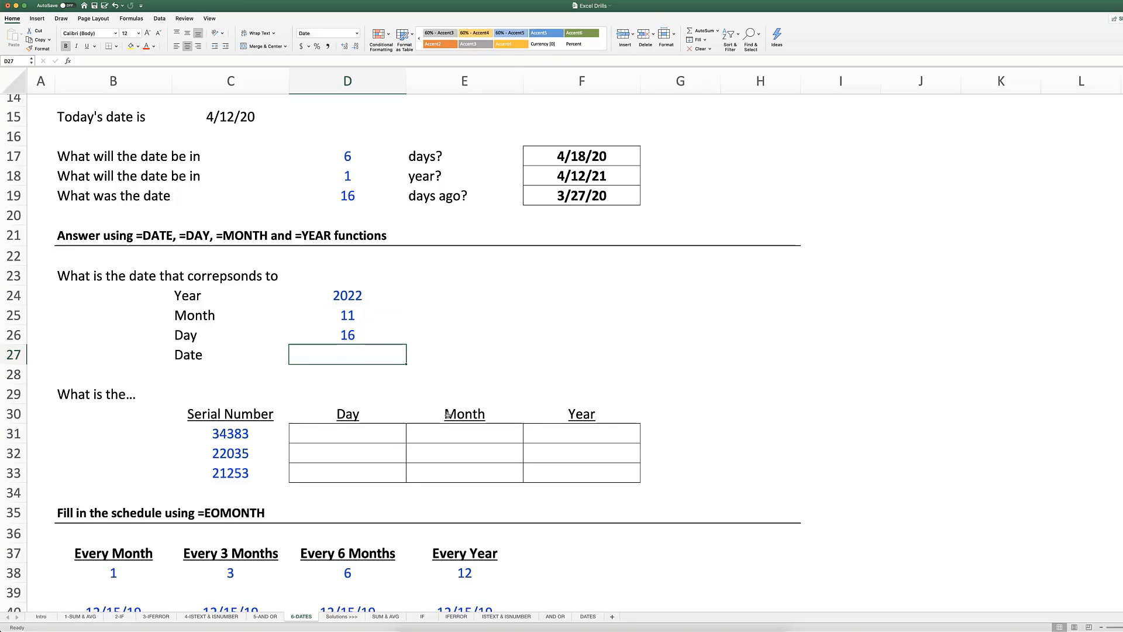
{"action": "left_click_drag", "start_coordinate": [214, 303], "coordinate": [346, 326]}
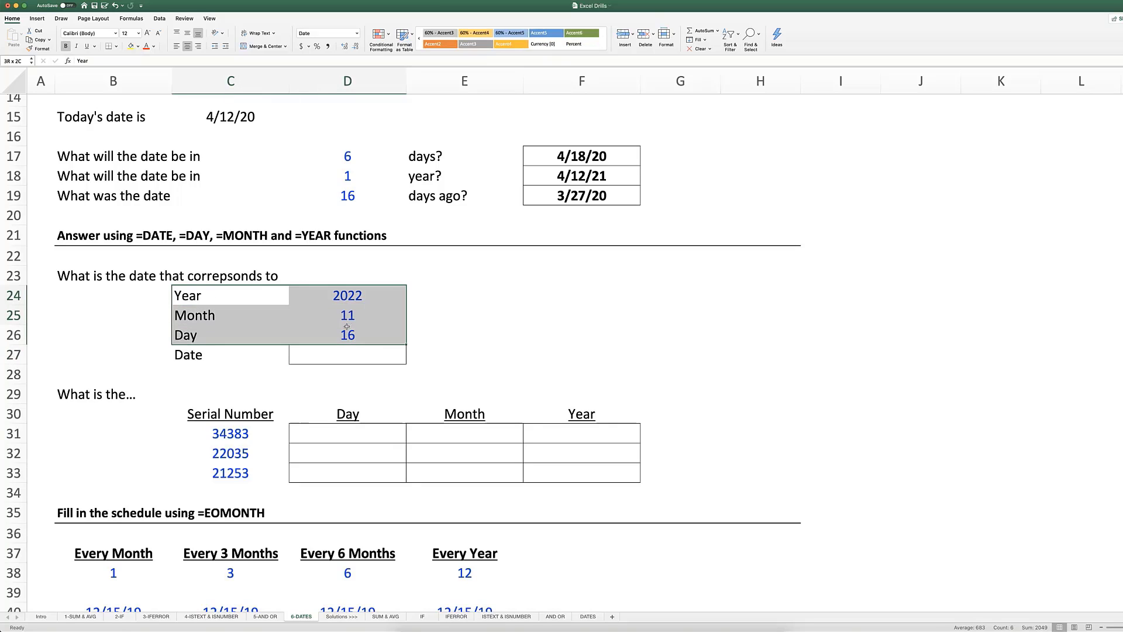
Enter =DATE(D24,D25,D26) in D27, producing 11/16/22
{"action": "left_click", "coordinate": [345, 354]}
{"action": "type", "text": "="}
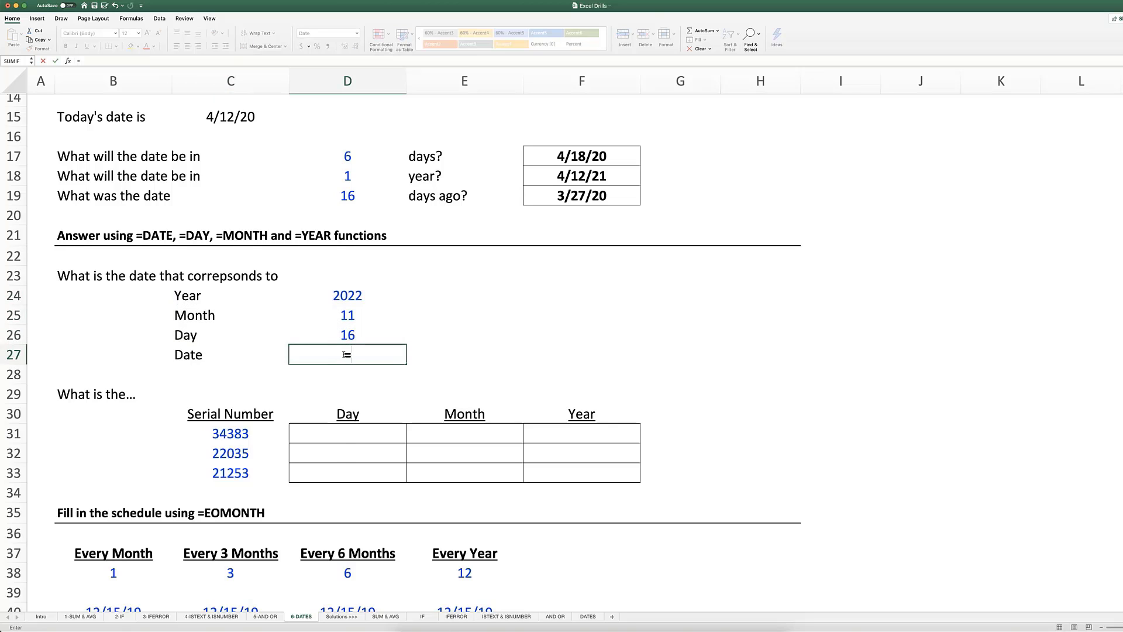
{"action": "type", "text": "date"}
{"action": "key", "text": "Tab"}
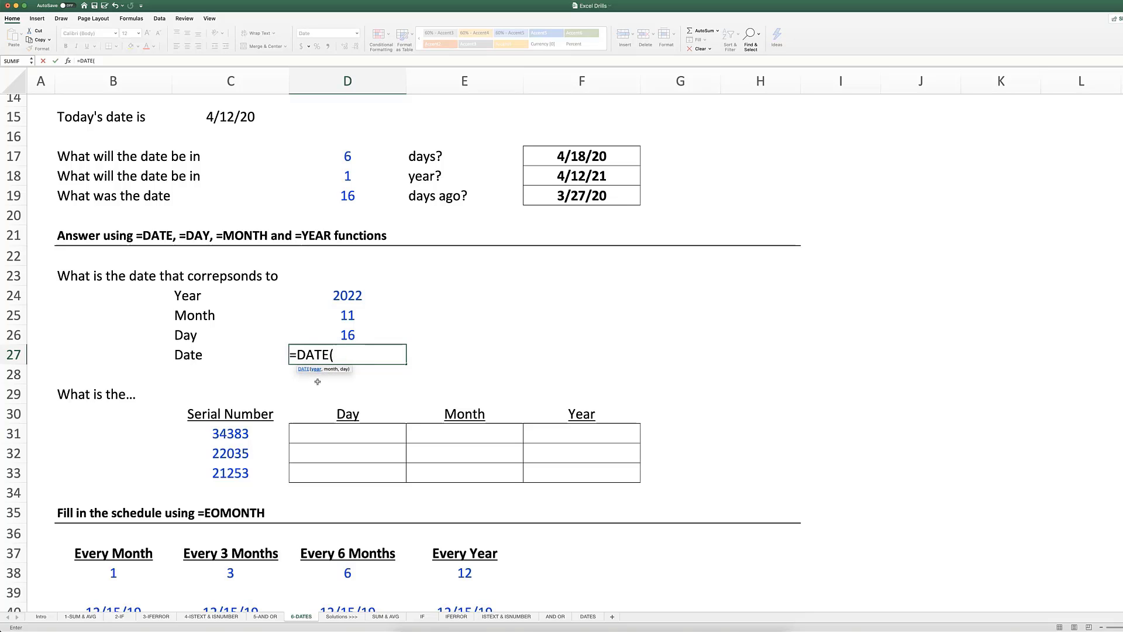
{"action": "scroll", "coordinate": [317, 381], "scroll_direction": "down", "scroll_amount": 1}
{"action": "scroll", "coordinate": [317, 381], "scroll_direction": "down", "scroll_amount": 1}
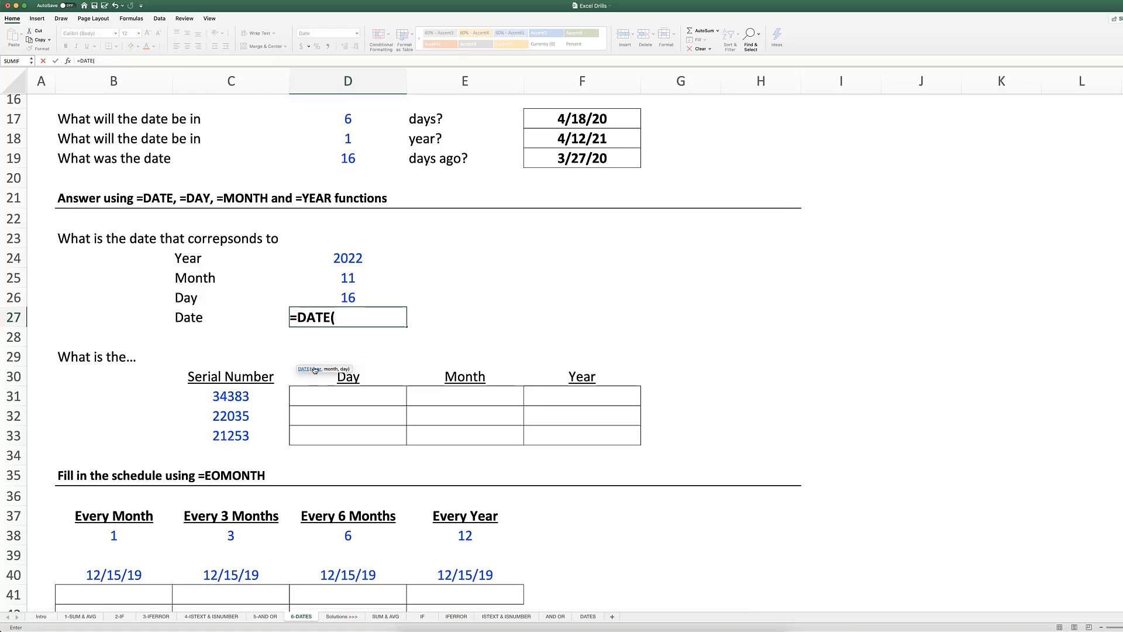
{"action": "key", "text": "Up"}
{"action": "key", "text": "Up"}
{"action": "key", "text": "Up"}
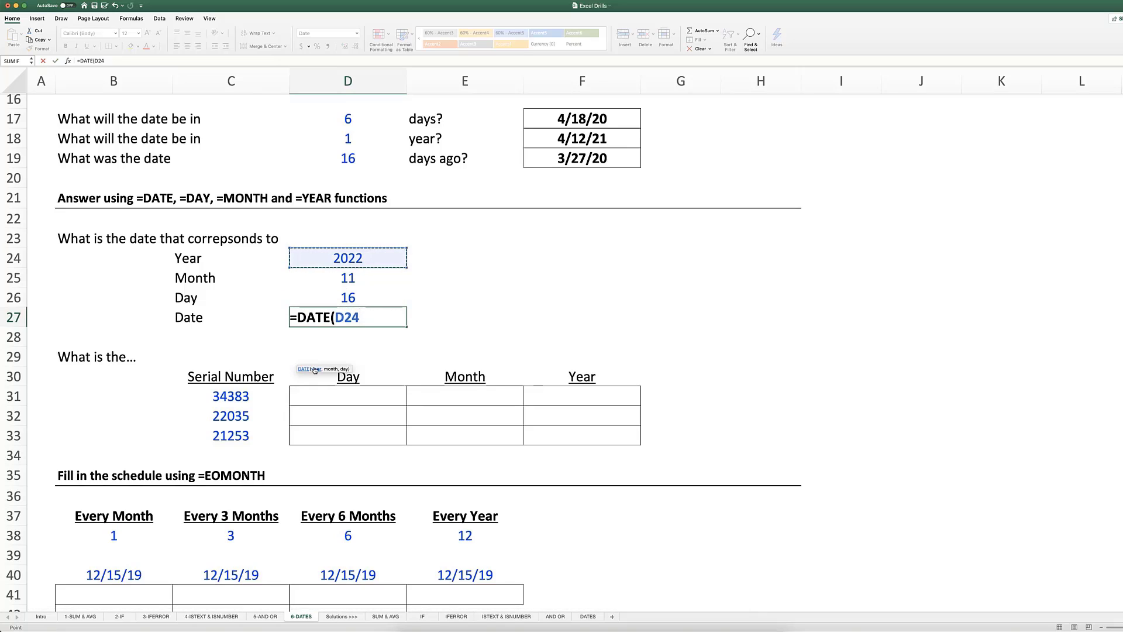
{"action": "type", "text": ","}
{"action": "key", "text": "Up"}
{"action": "key", "text": "Up"}
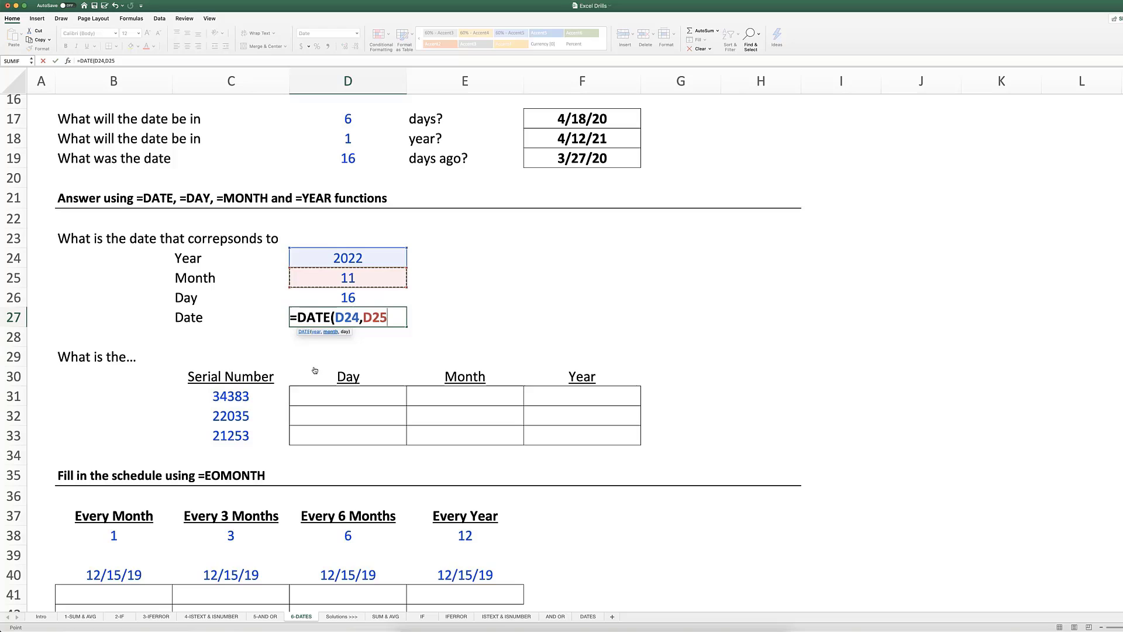
{"action": "type", "text": ","}
{"action": "key", "text": "Up"}
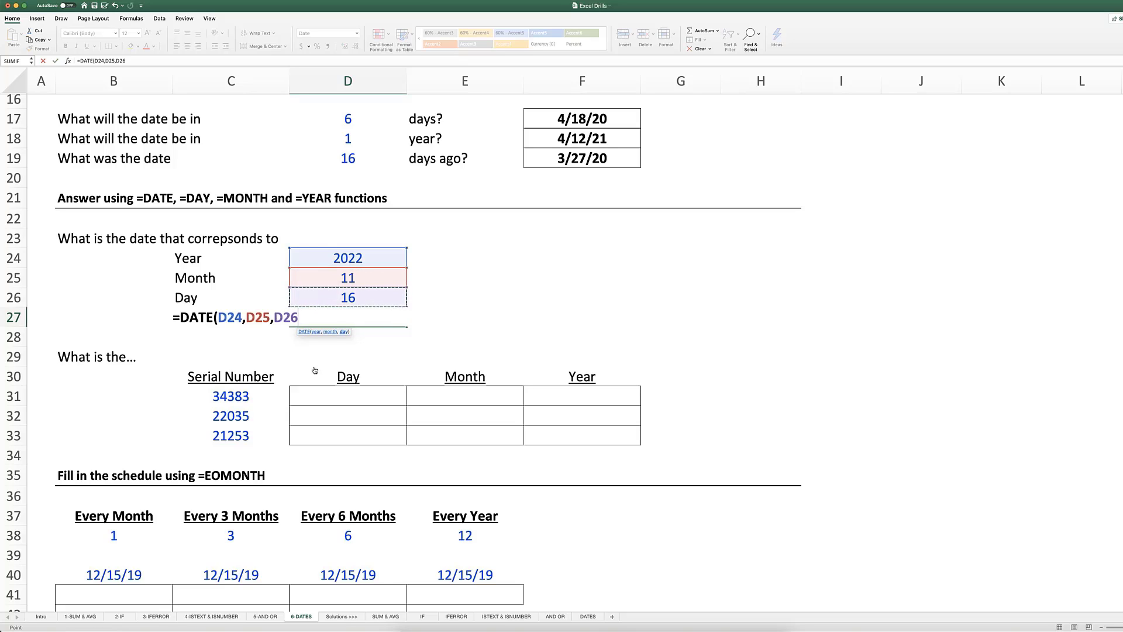
{"action": "type", "text": ")"}
{"action": "key", "text": "Return"}
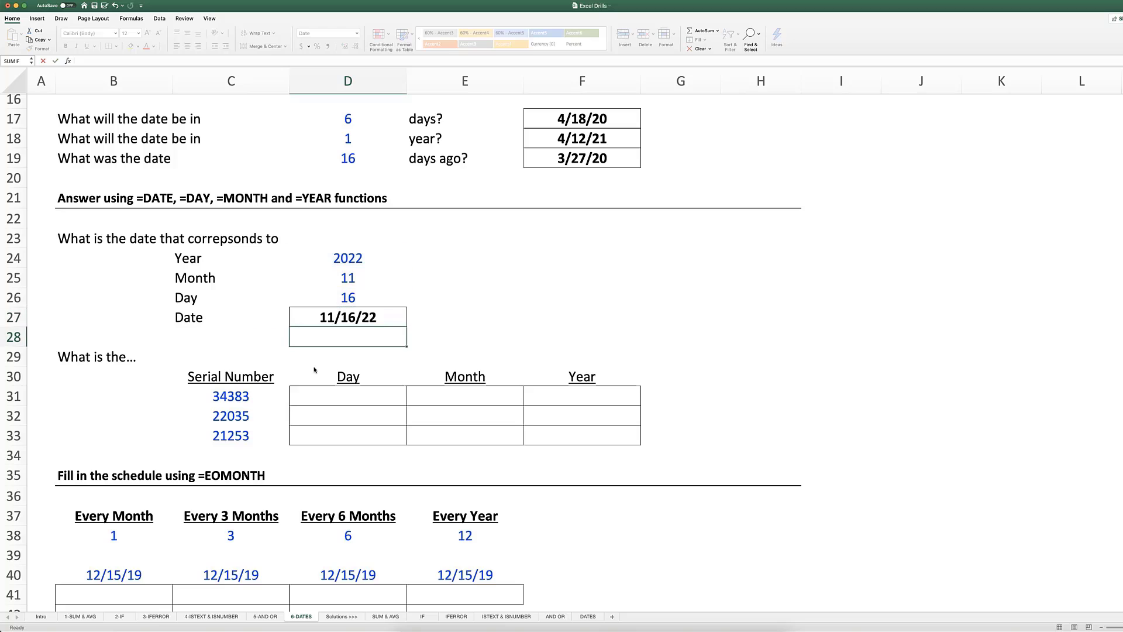
Evaluate the D27 formula with F9 to see its serial number, then restore the formula
{"action": "key", "text": "Up"}
{"action": "key", "text": "F2"}
{"action": "key", "text": "Escape"}
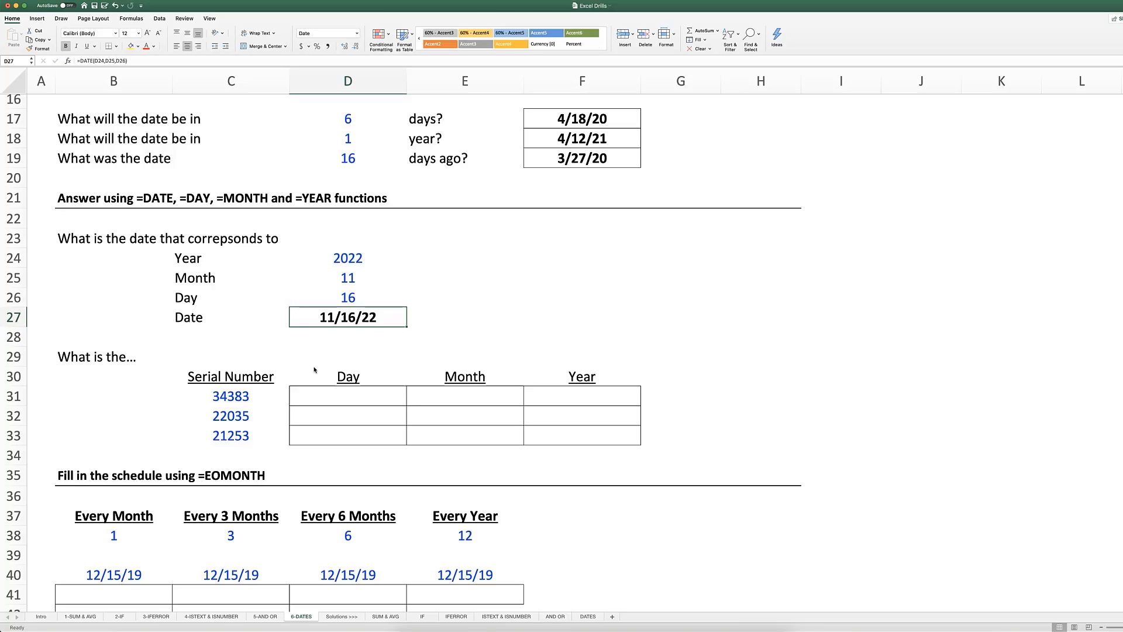
{"action": "key", "text": "F2"}
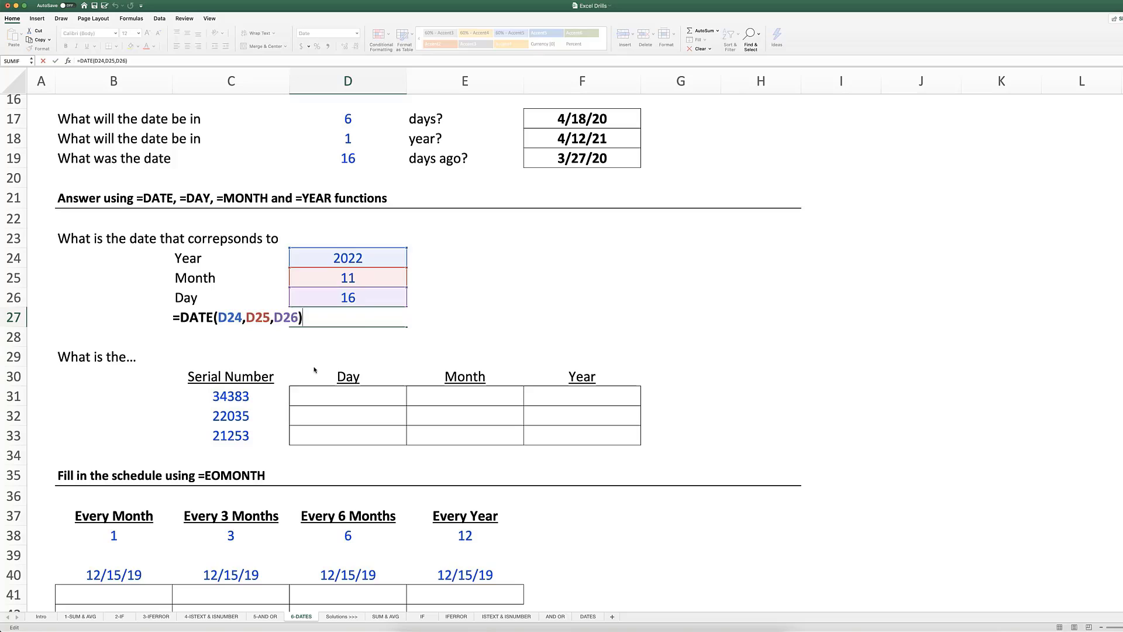
{"action": "key", "text": "F9"}
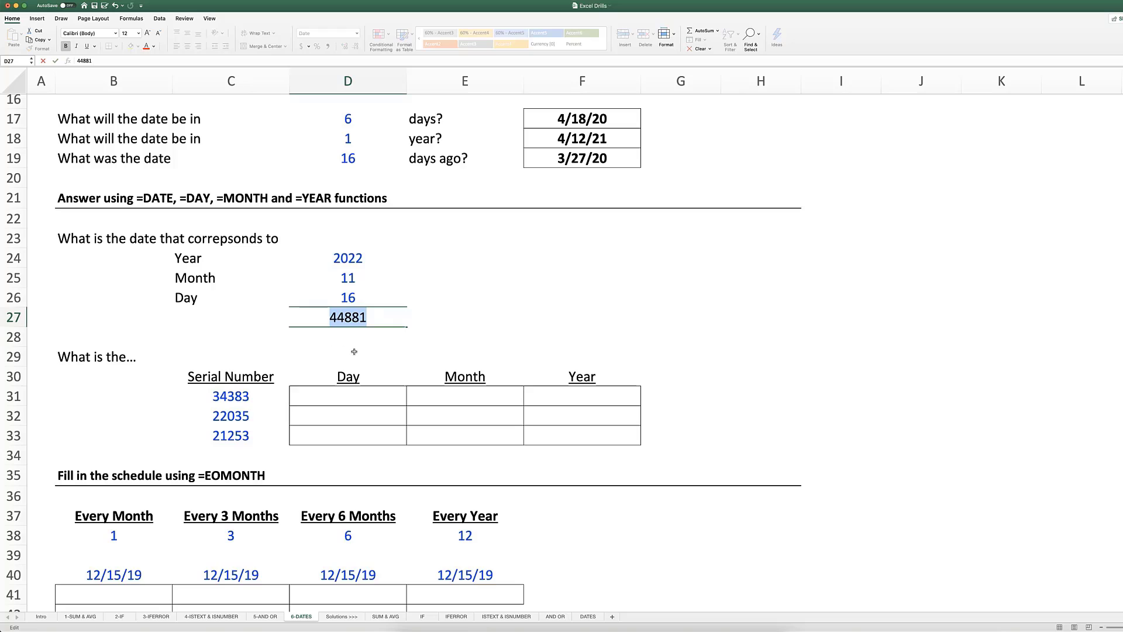
{"action": "key", "text": "super+z"}
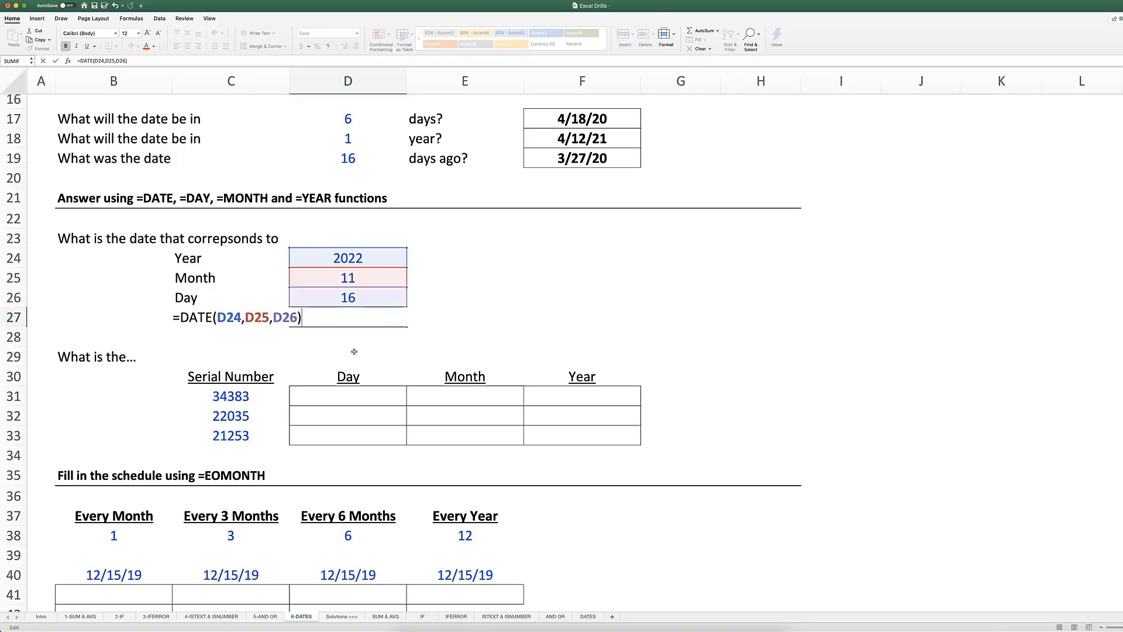
{"action": "key", "text": "Escape"}
{"action": "key", "text": "F2"}
{"action": "key", "text": "Escape"}
{"action": "key", "text": "Up"}
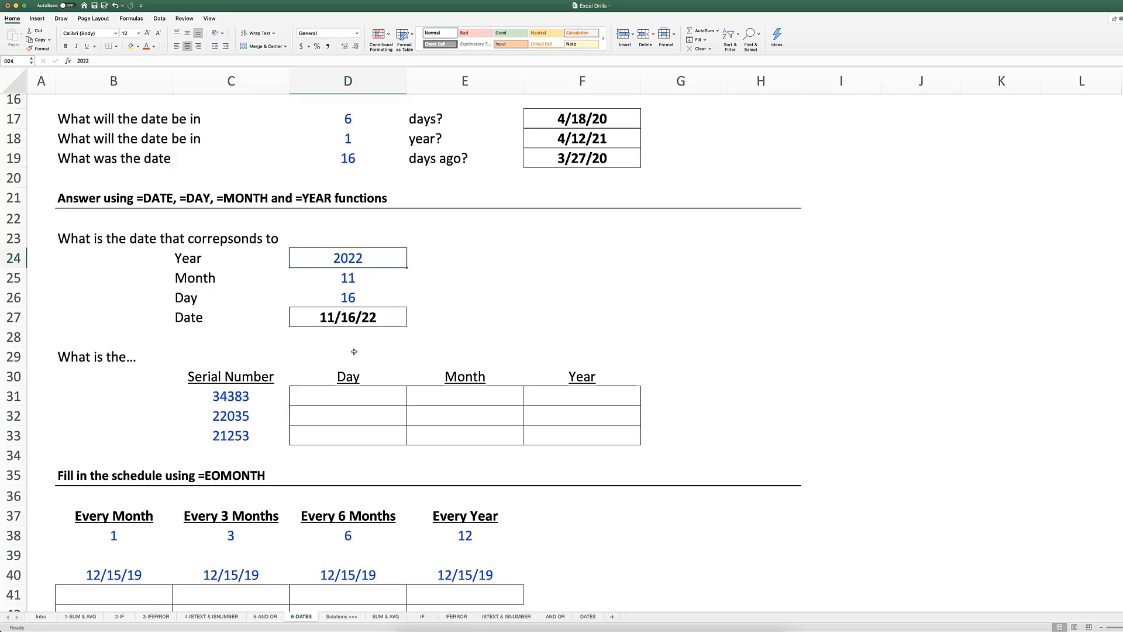
{"action": "key", "text": "Down"}
{"action": "key", "text": "Down"}
{"action": "key", "text": "Down"}
{"action": "key", "text": "Down"}
{"action": "key", "text": "Down"}
{"action": "key", "text": "Down"}
{"action": "key", "text": "Down"}
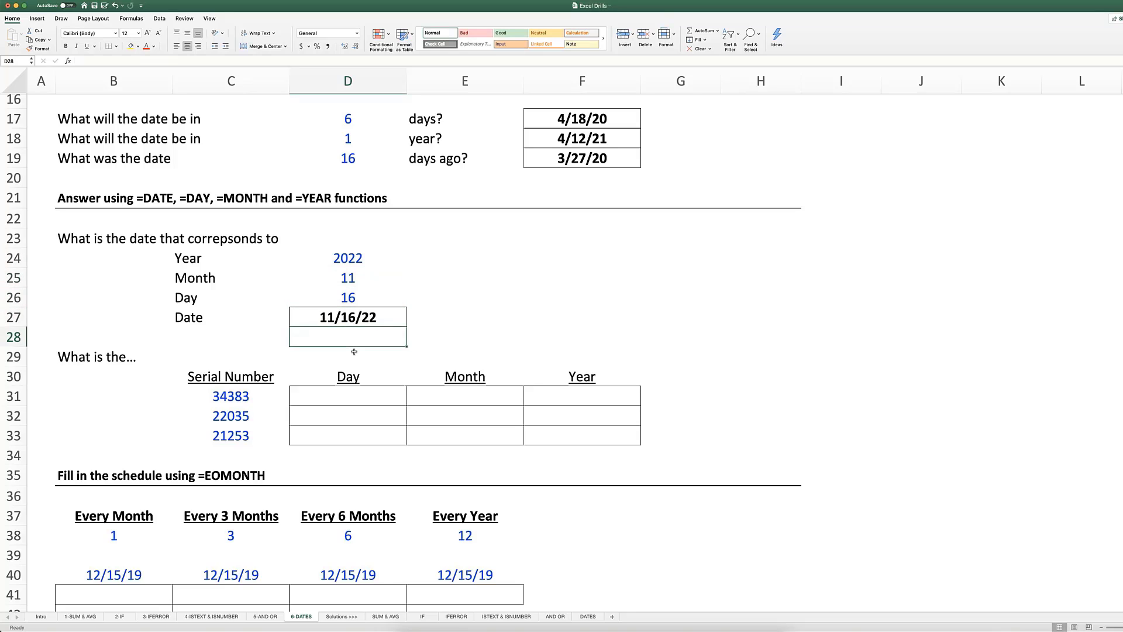
Enter =DAY(C31) in D31 to show day 18 of serial 34383
{"action": "key", "text": "Left"}
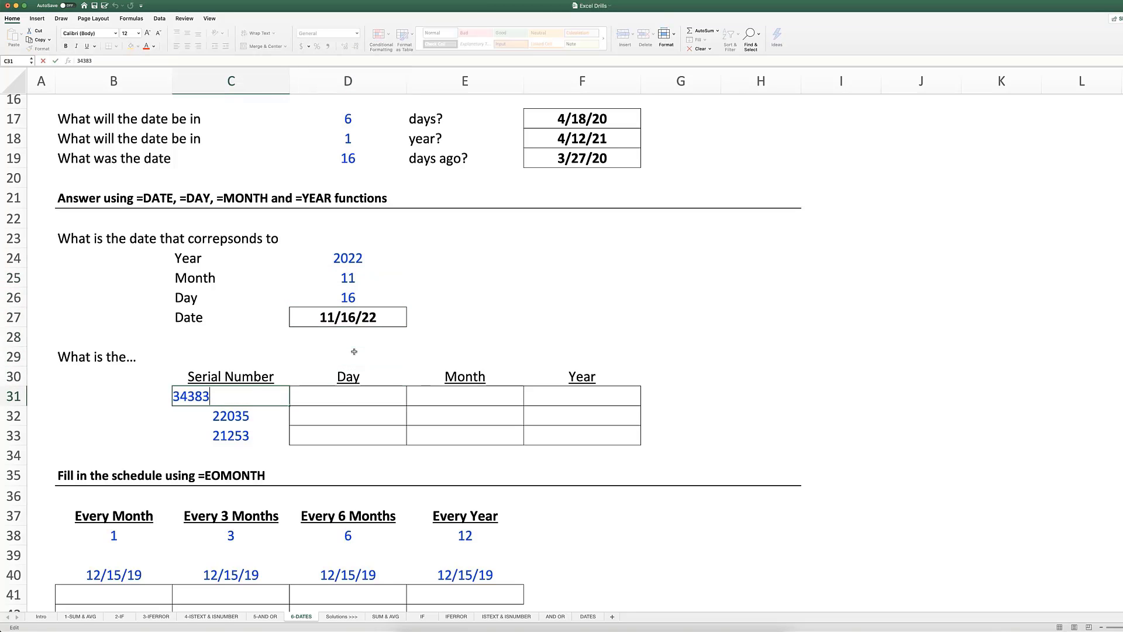
{"action": "key", "text": "Right"}
{"action": "key", "text": "Right"}
{"action": "key", "text": "Right"}
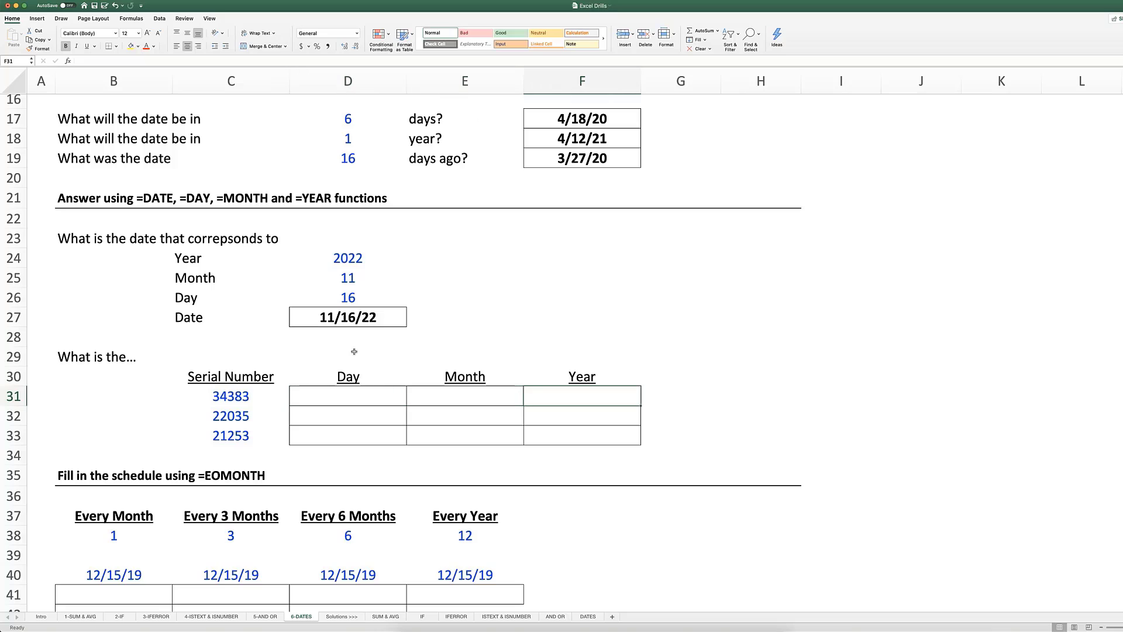
{"action": "key", "text": "Left"}
{"action": "key", "text": "Left"}
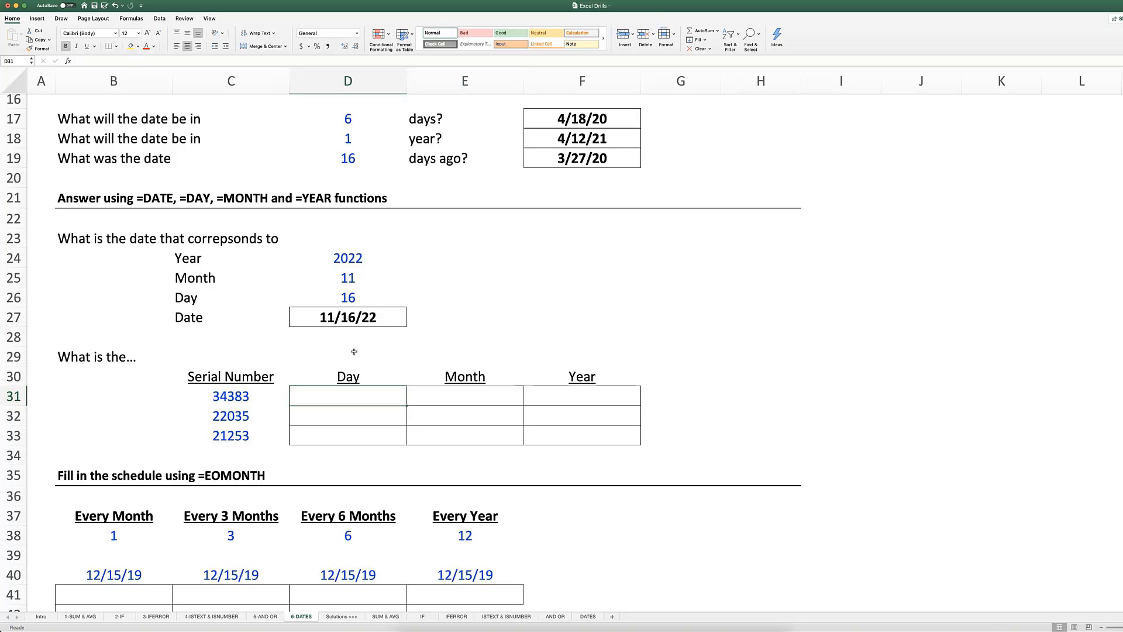
{"action": "type", "text": "="}
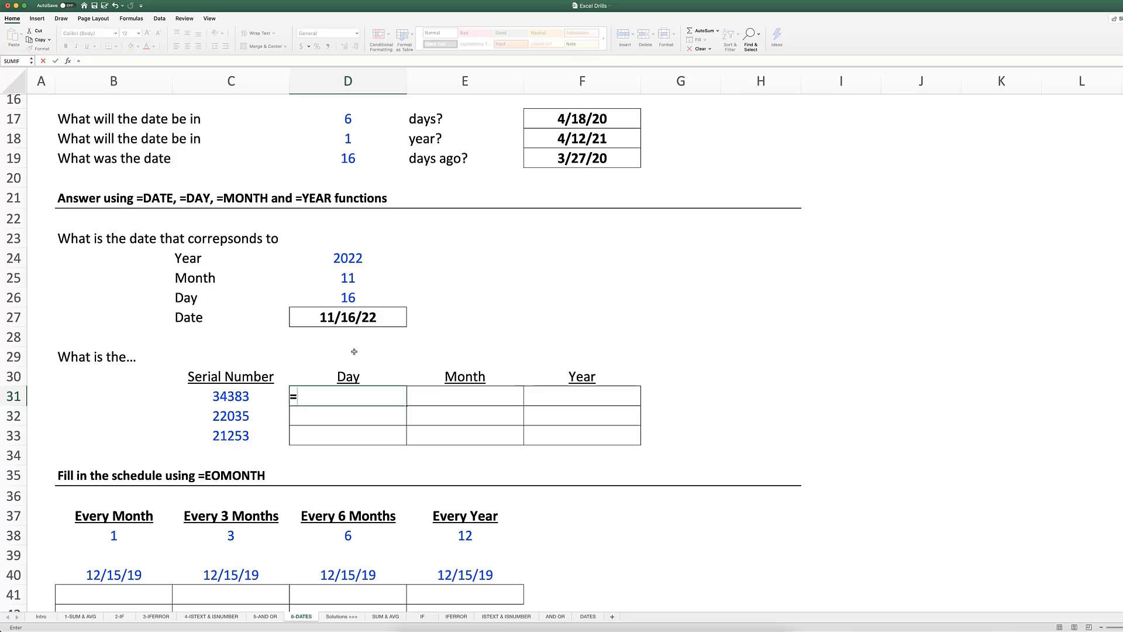
{"action": "type", "text": "day"}
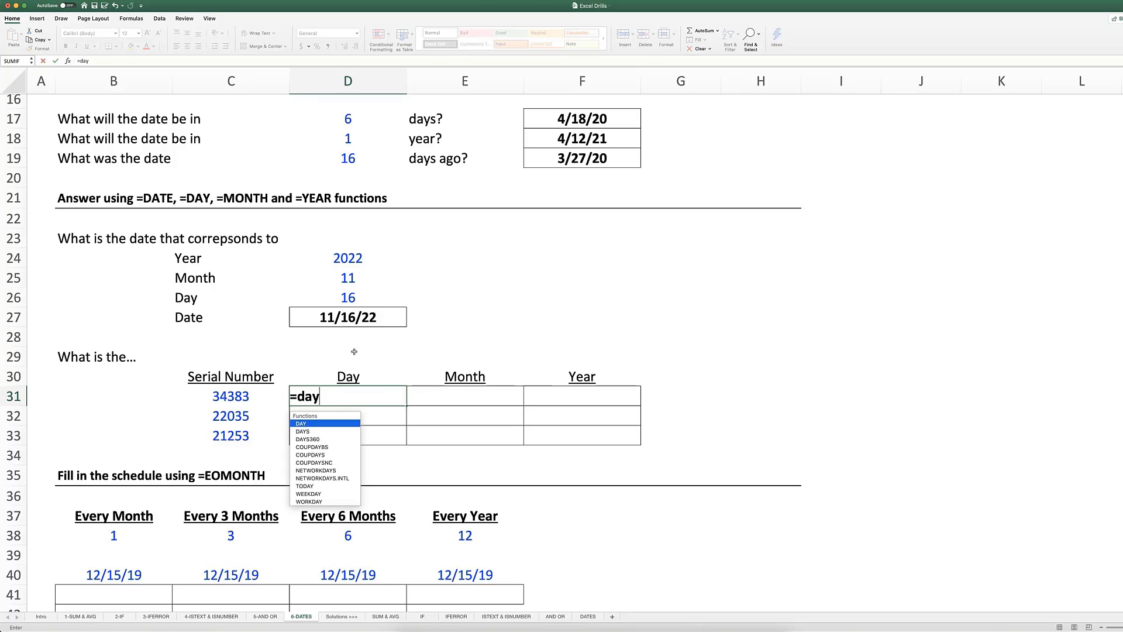
{"action": "type", "text": "("}
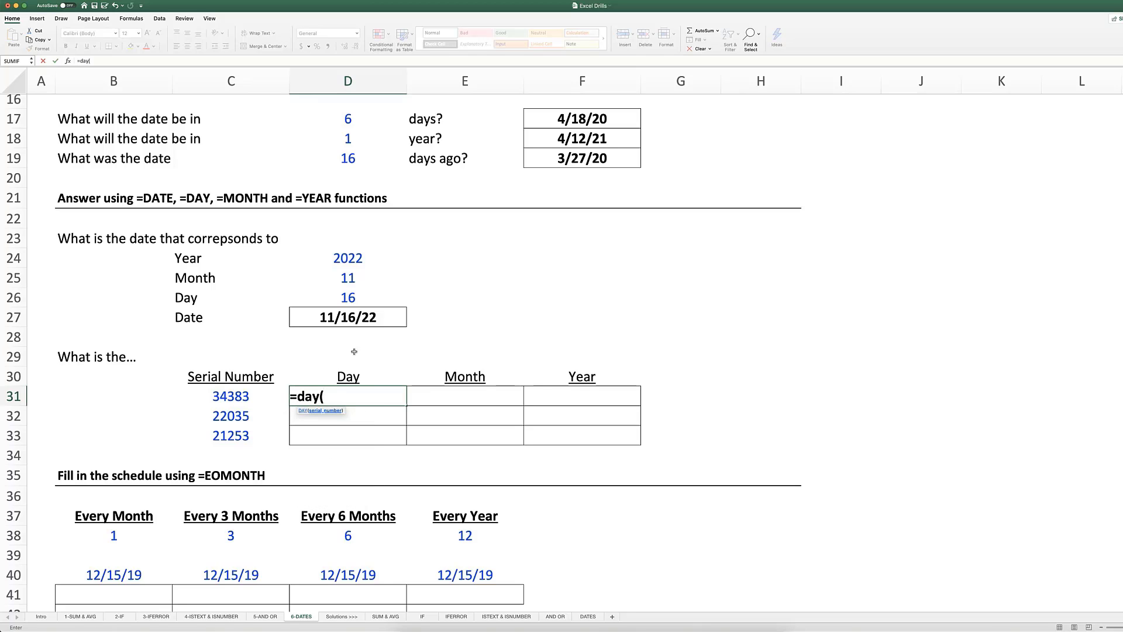
{"action": "key", "text": "Left"}
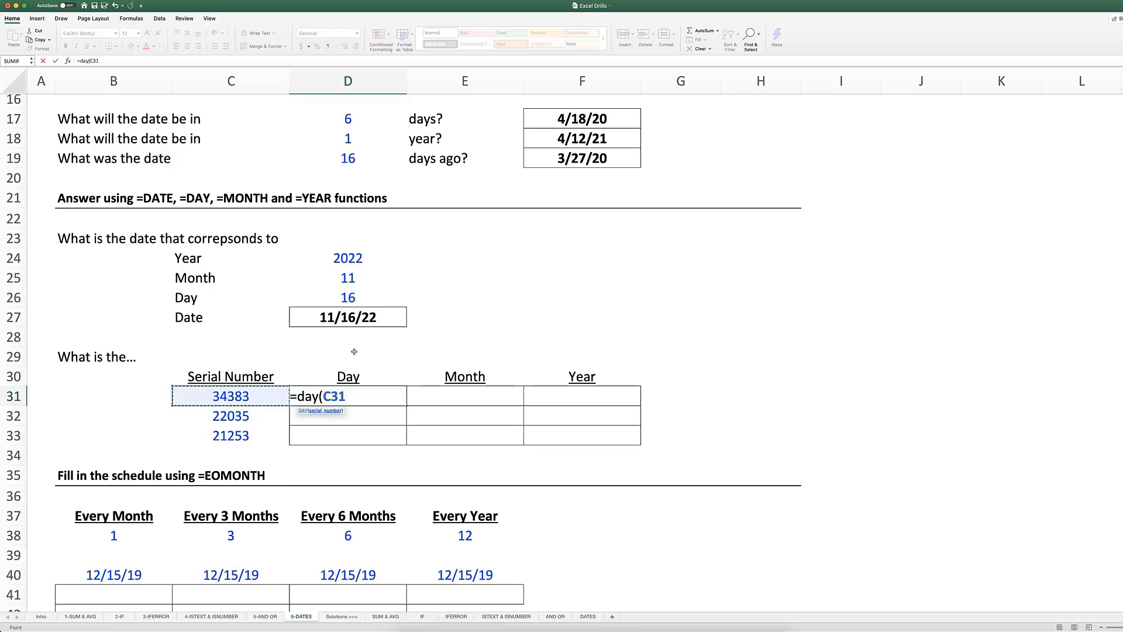
{"action": "type", "text": ")"}
{"action": "key", "text": "Return"}
{"action": "key", "text": "Up"}
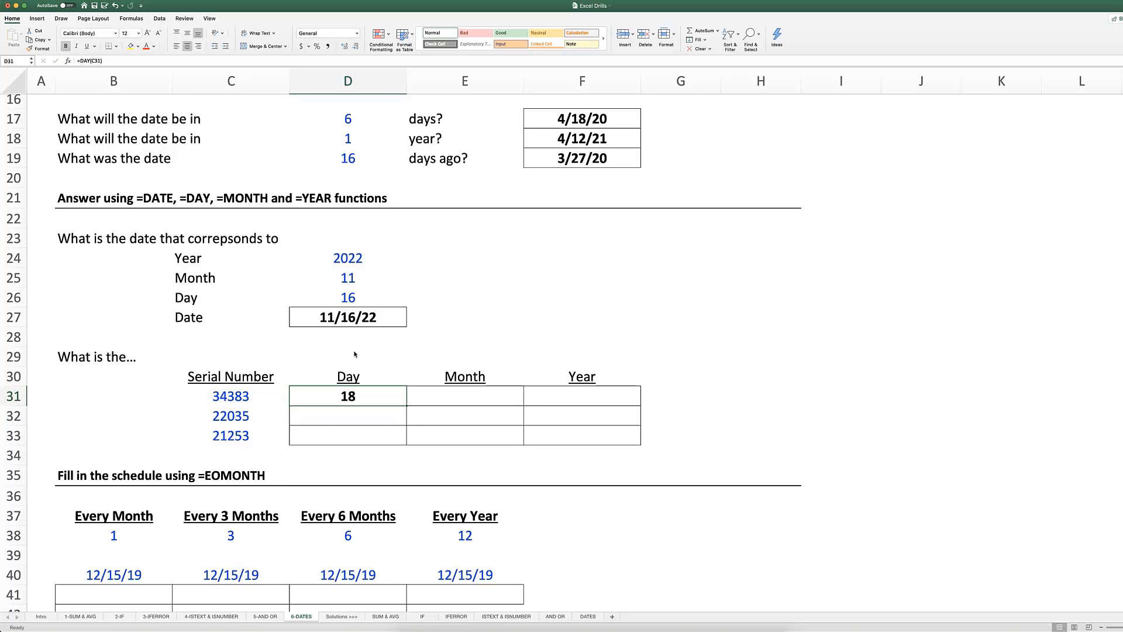
Add =MONTH(C31) and =YEAR(C31) in E31 and F31, giving 2 and 1994
{"action": "key", "text": "Right"}
{"action": "type", "text": "="}
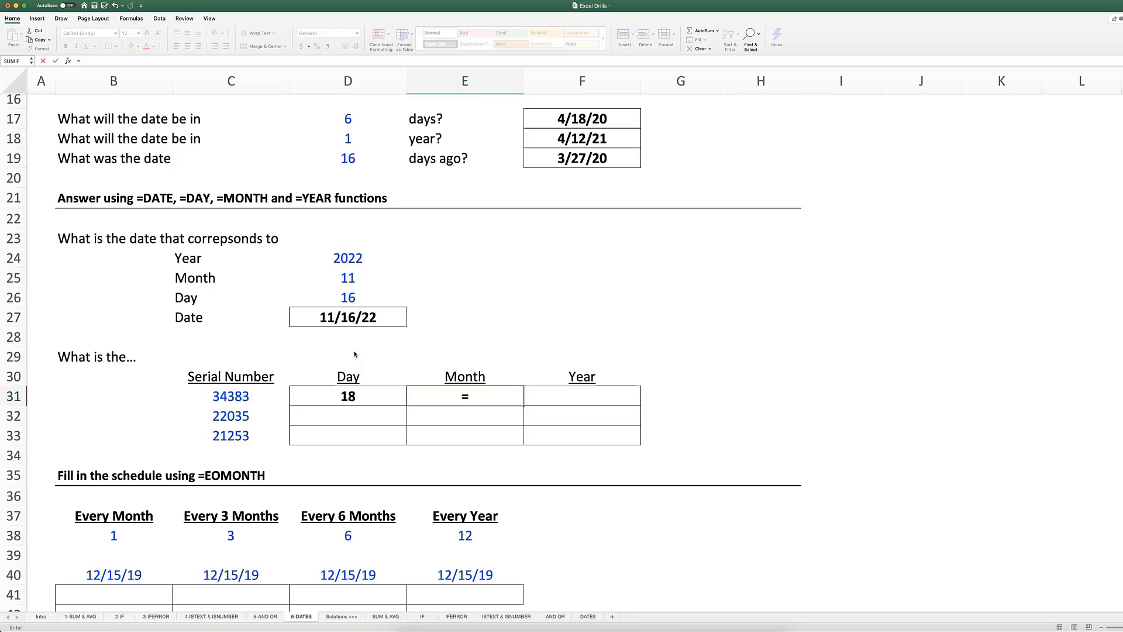
{"action": "type", "text": "month("}
{"action": "key", "text": "Left"}
{"action": "key", "text": "Left"}
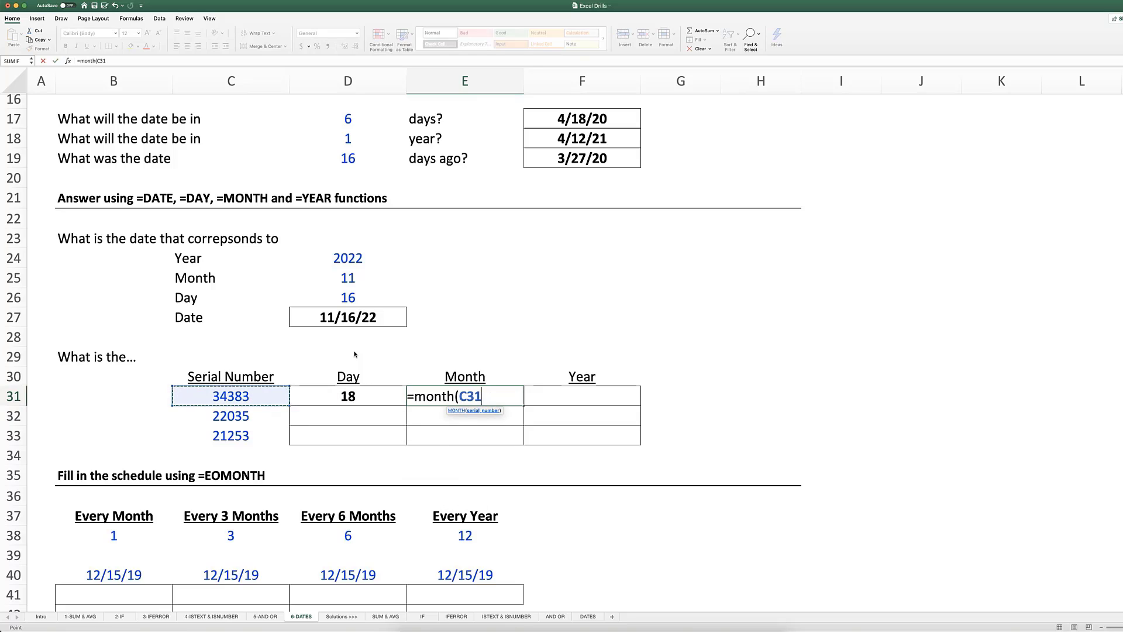
{"action": "type", "text": ")"}
{"action": "key", "text": "Right"}
{"action": "type", "text": "="}
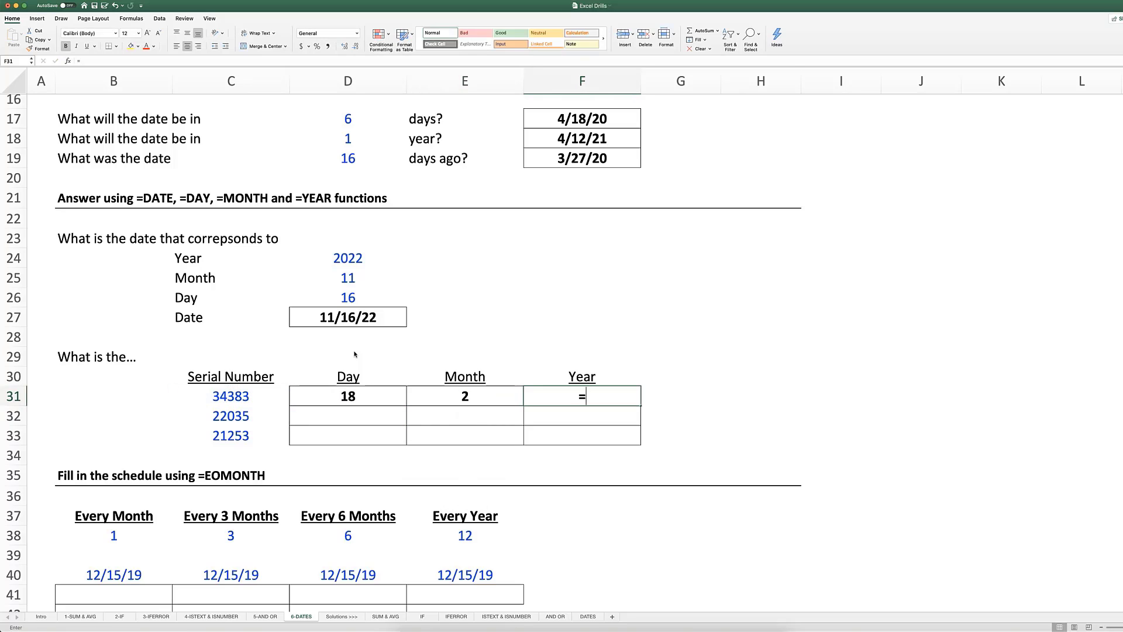
{"action": "type", "text": "year("}
{"action": "key", "text": "Left"}
{"action": "key", "text": "Left"}
{"action": "key", "text": "Left"}
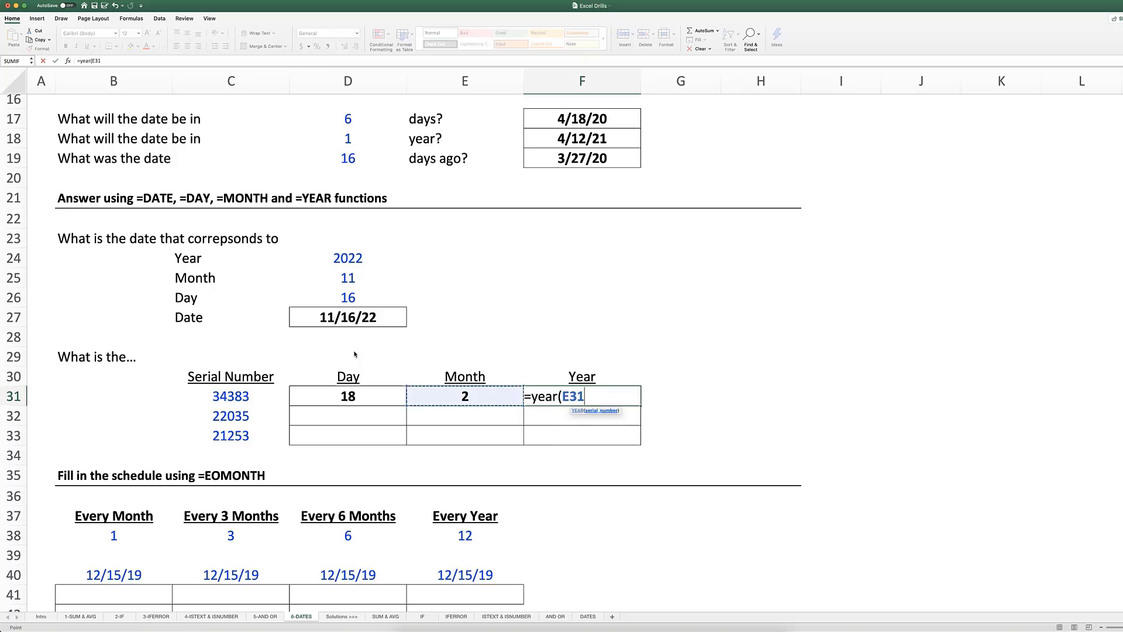
{"action": "key", "text": "Return"}
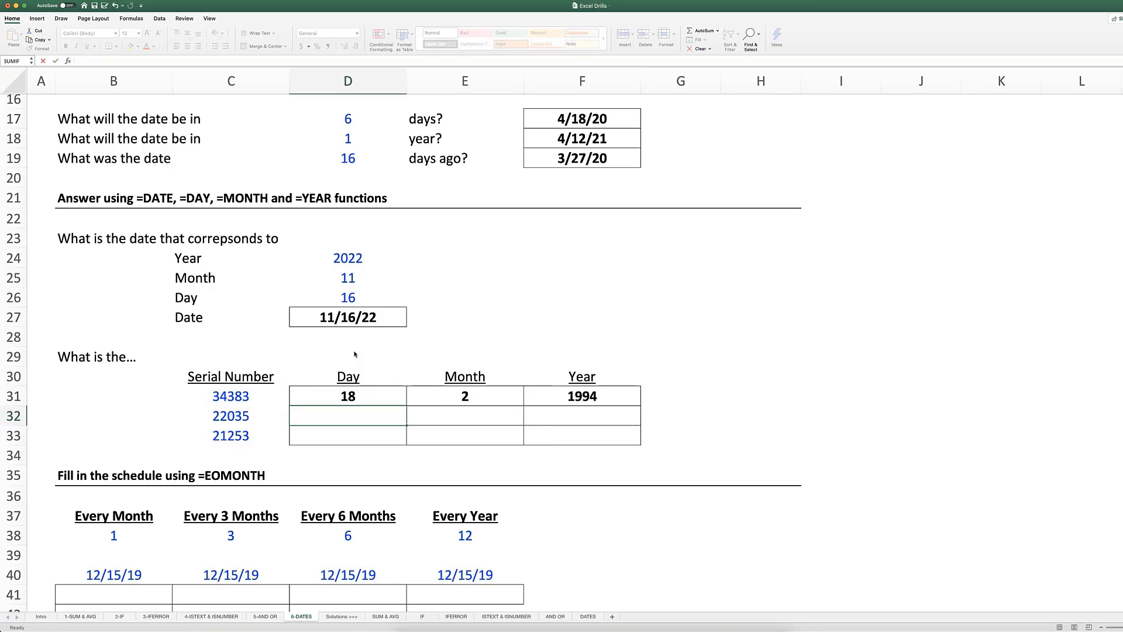
Fill the row 31 Day, Month and Year formulas down through row 33 with Ctrl+D
{"action": "key", "text": "Left"}
{"action": "key", "text": "Right"}
{"action": "key", "text": "Up"}
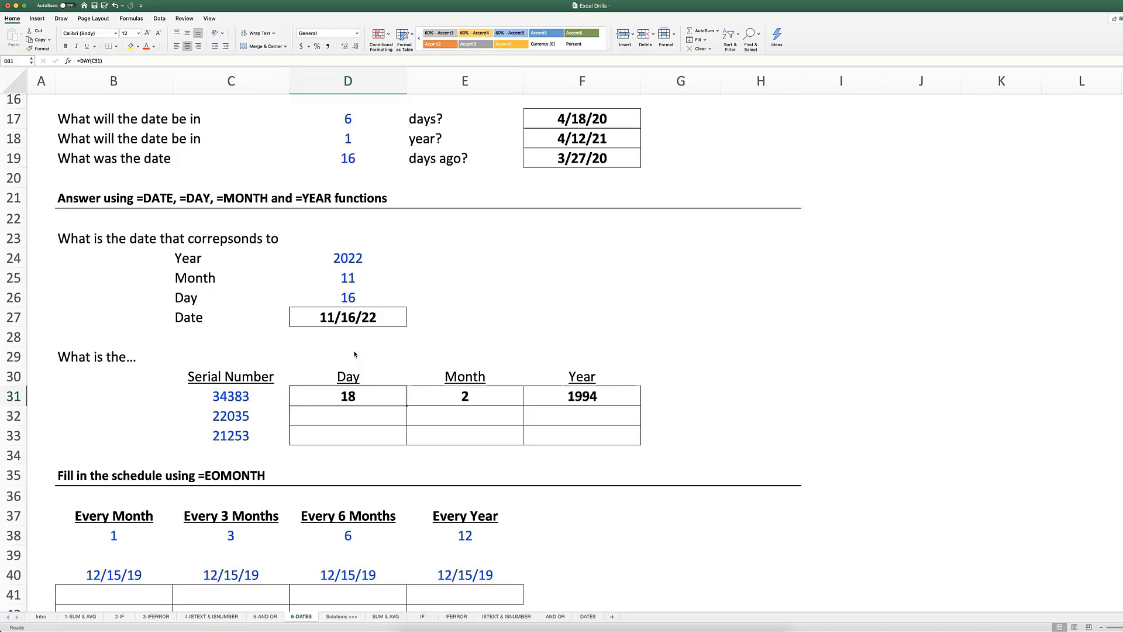
{"action": "key", "text": "shift+Right"}
{"action": "key", "text": "shift+Right"}
{"action": "key", "text": "shift+Down"}
{"action": "key", "text": "shift+Down"}
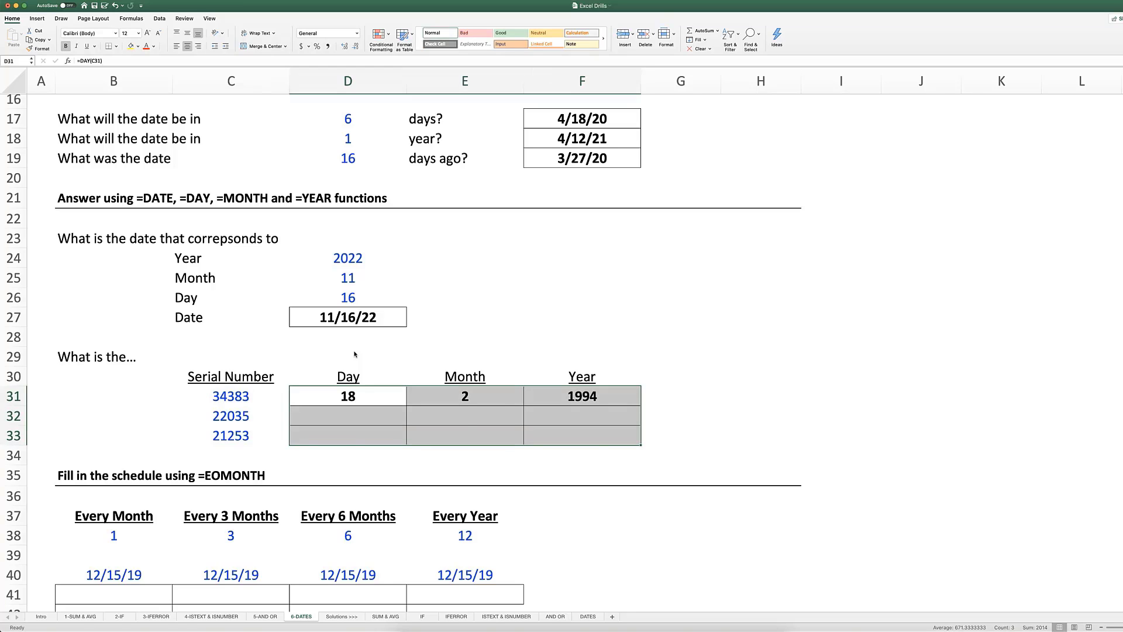
{"action": "key", "text": "ctrl+d"}
Format C32:C33 as Short Date so 22035 and 21253 read 4/29/60 and 3/9/58
{"action": "left_click_drag", "start_coordinate": [250, 422], "coordinate": [251, 437]}
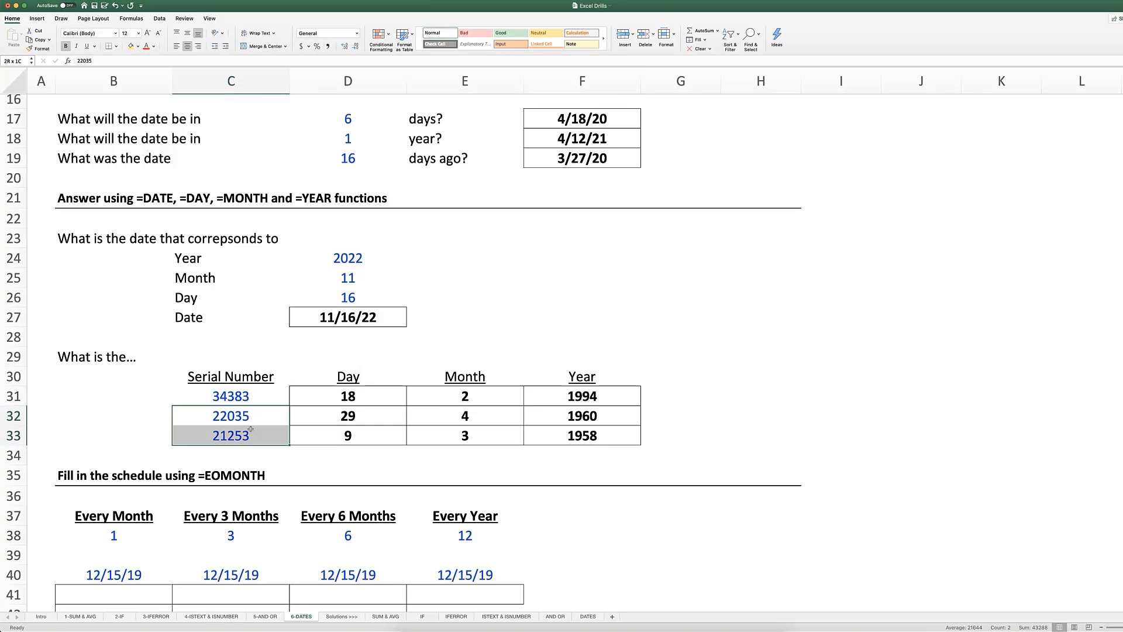
{"action": "left_click", "coordinate": [356, 34]}
{"action": "left_click", "coordinate": [327, 103]}
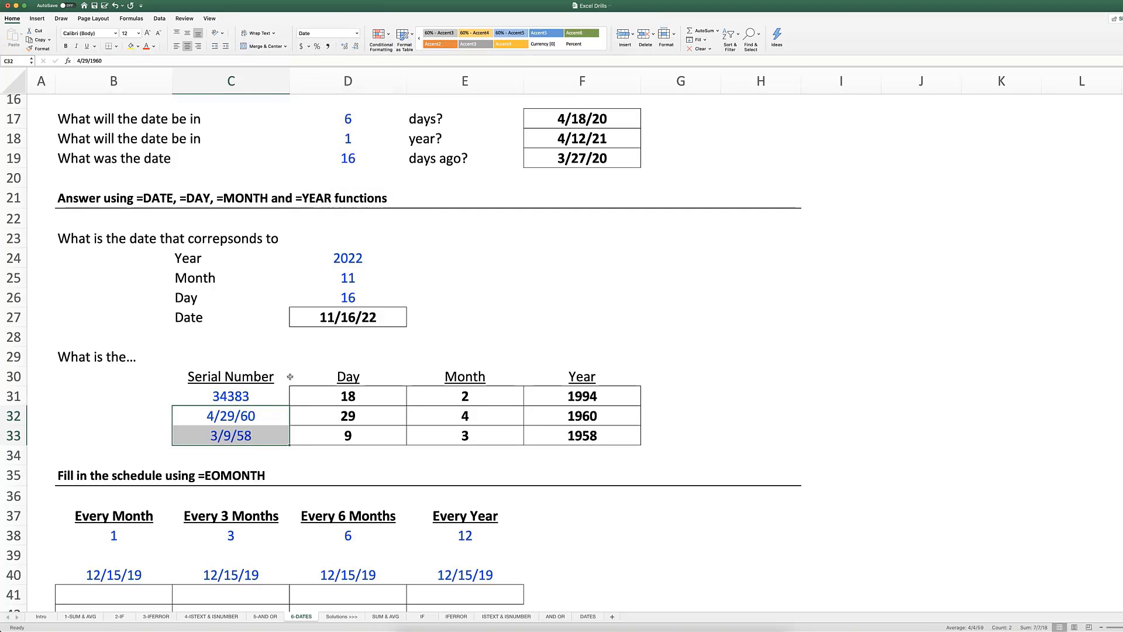
{"action": "left_click", "coordinate": [288, 418]}
{"action": "left_click", "coordinate": [363, 418]}
{"action": "left_click_drag", "start_coordinate": [363, 418], "coordinate": [615, 432]}
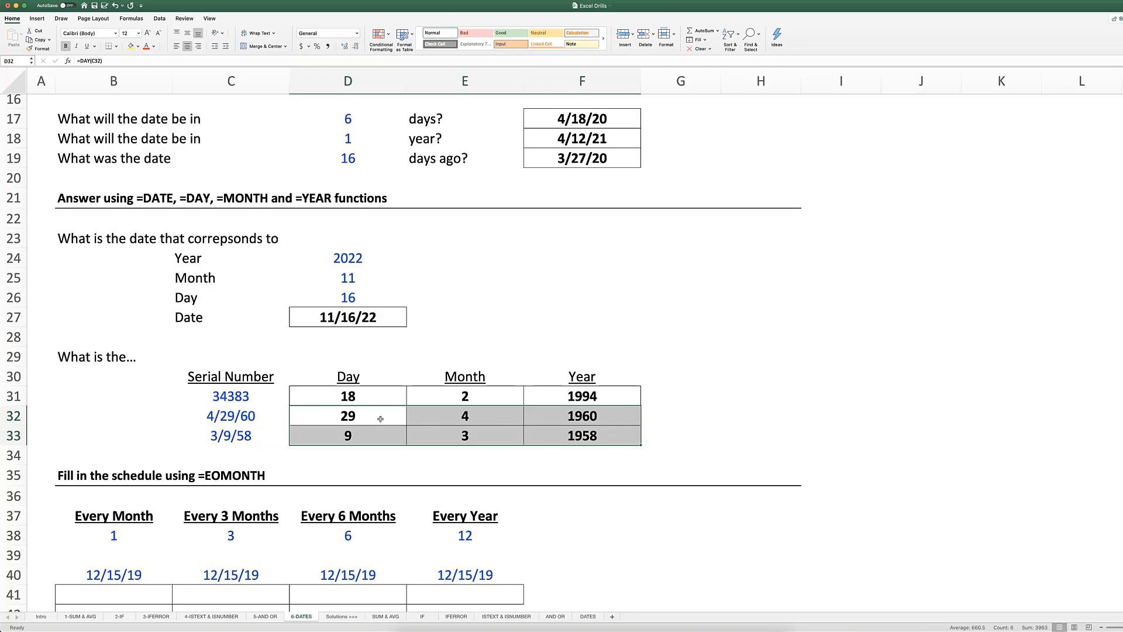
{"action": "left_click_drag", "start_coordinate": [218, 393], "coordinate": [214, 433]}
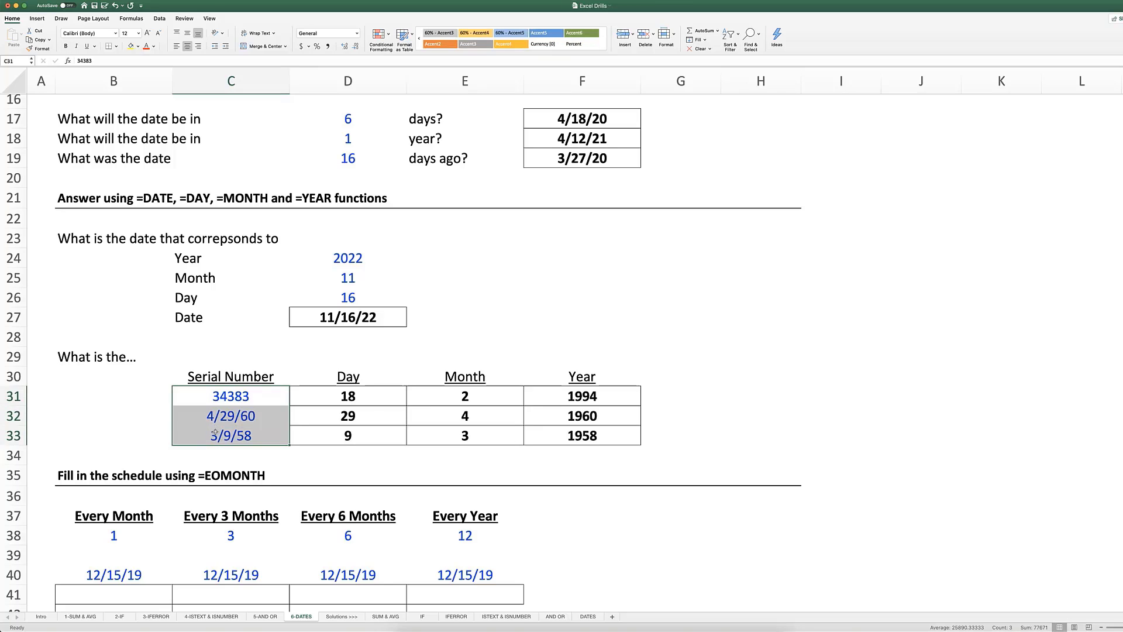
{"action": "left_click", "coordinate": [205, 424]}
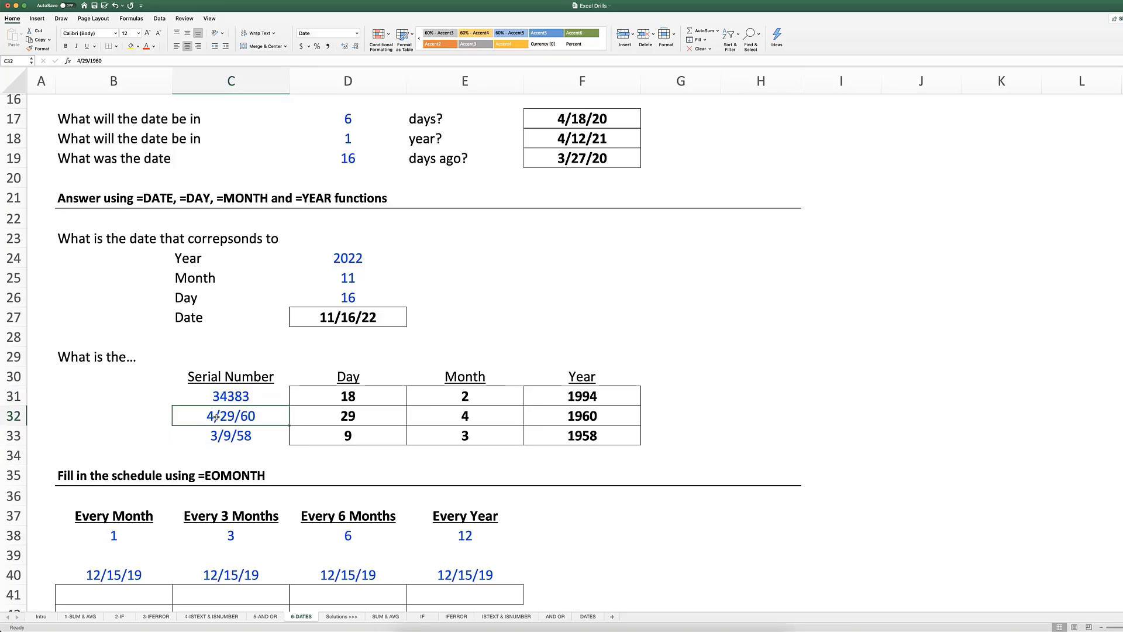
Scroll down to the EOMONTH schedule showing 12/15/19 start dates for each interval
{"action": "scroll", "coordinate": [216, 417], "scroll_direction": "down", "scroll_amount": 5}
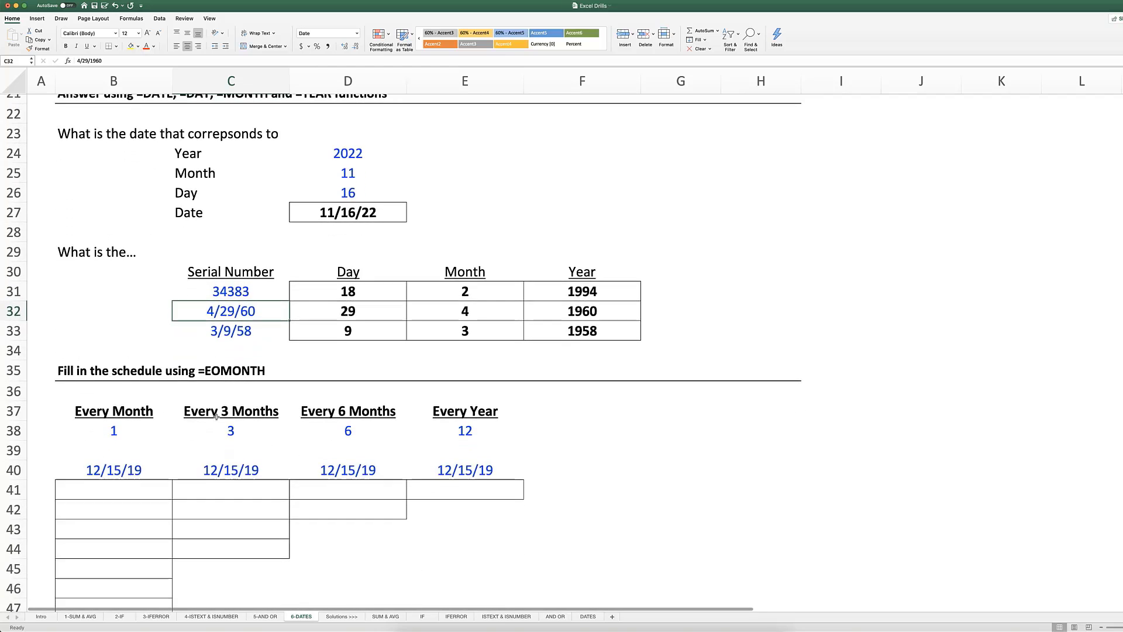
{"action": "scroll", "coordinate": [216, 417], "scroll_direction": "down", "scroll_amount": 4}
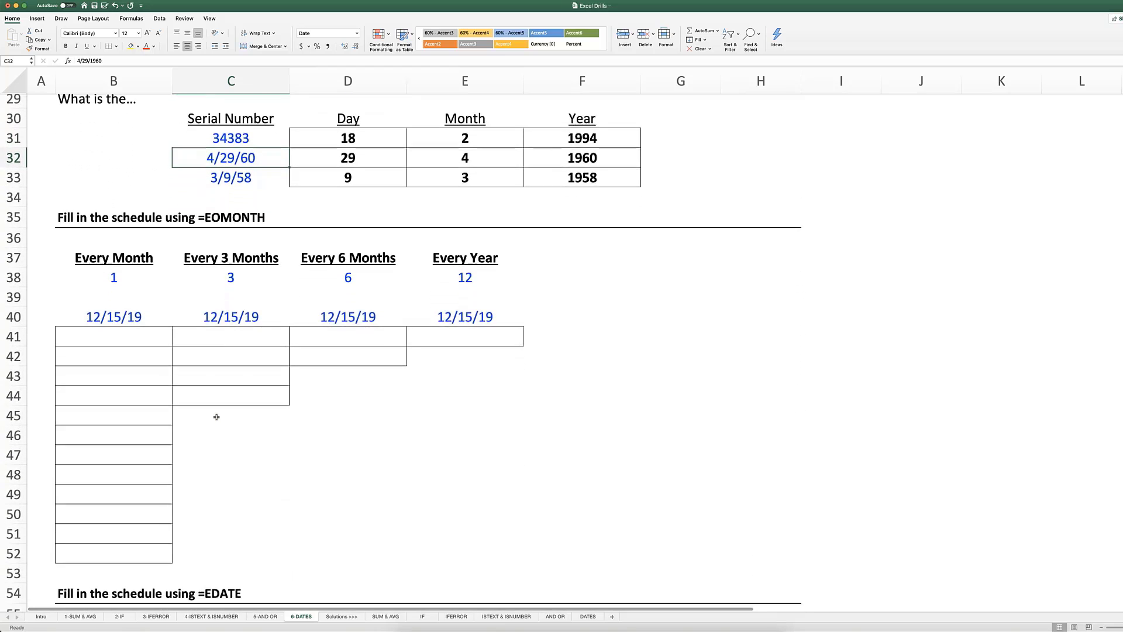
{"action": "scroll", "coordinate": [217, 416], "scroll_direction": "down", "scroll_amount": 1}
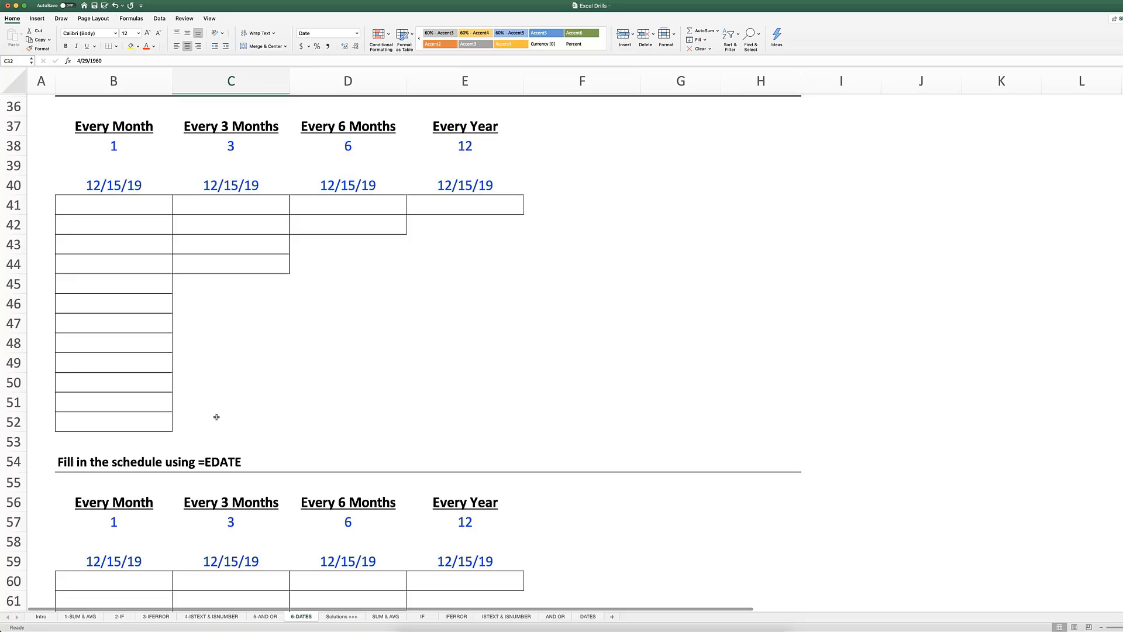
{"action": "scroll", "coordinate": [216, 417], "scroll_direction": "up", "scroll_amount": 1}
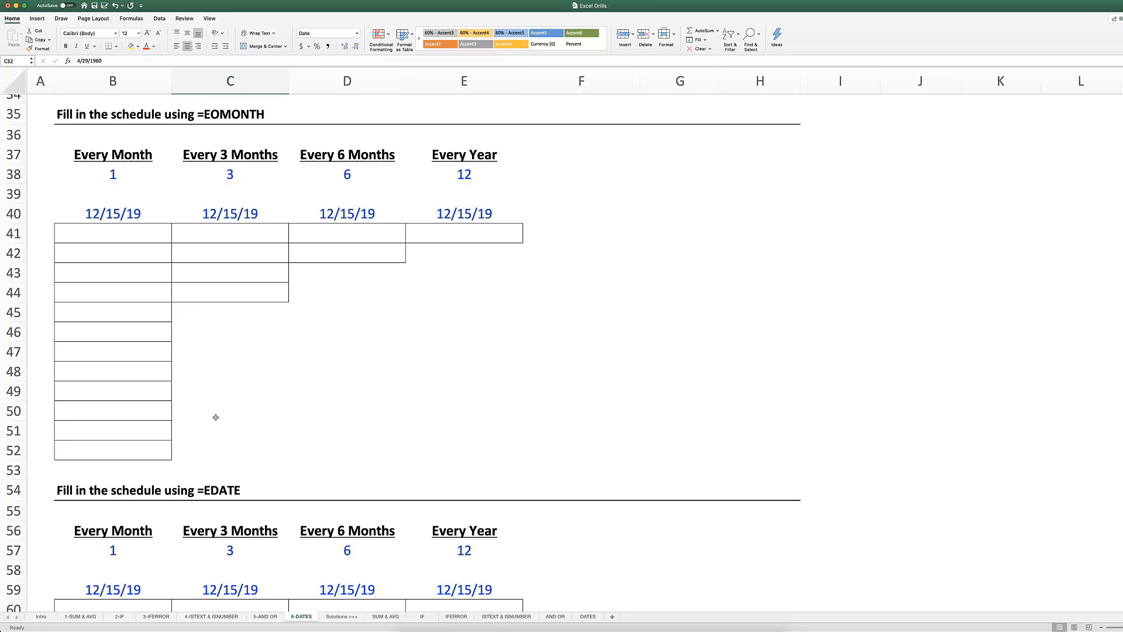
Enter =EOMONTH(B40,B38) in B41, returning 1/31/20
{"action": "left_click", "coordinate": [222, 122]}
{"action": "left_click", "coordinate": [151, 229]}
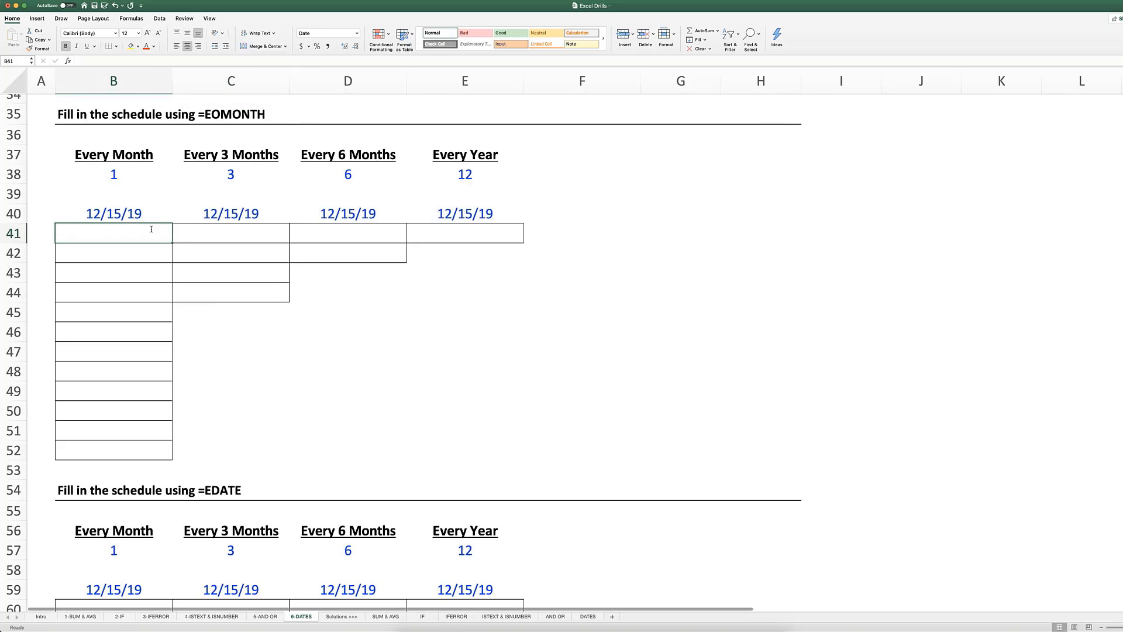
{"action": "type", "text": "=eomo"}
{"action": "key", "text": "Tab"}
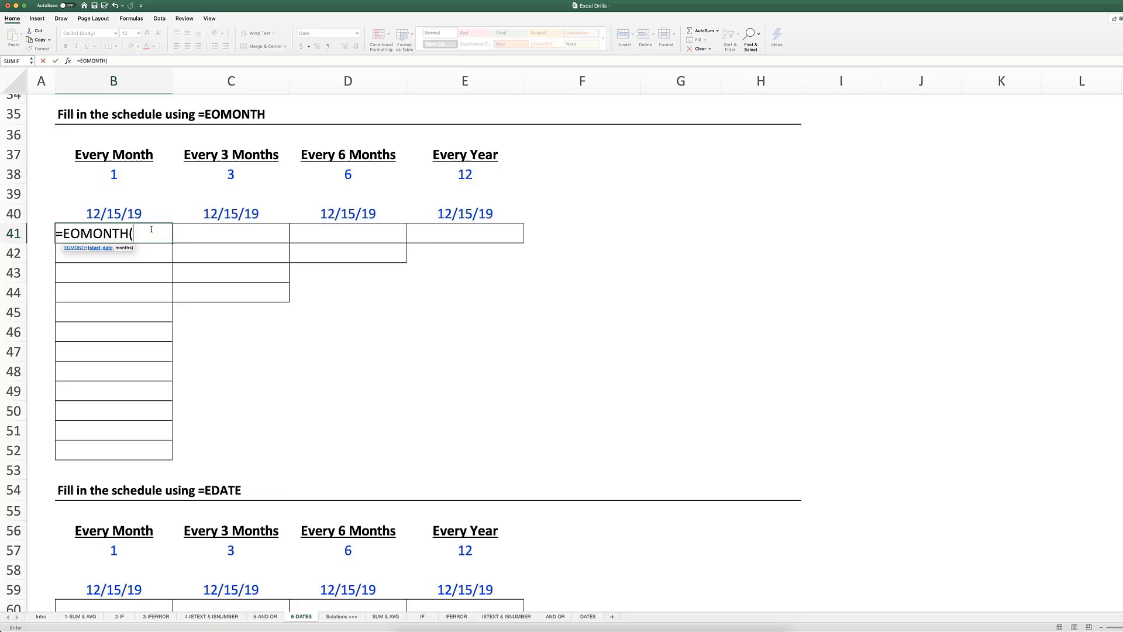
{"action": "key", "text": "Up"}
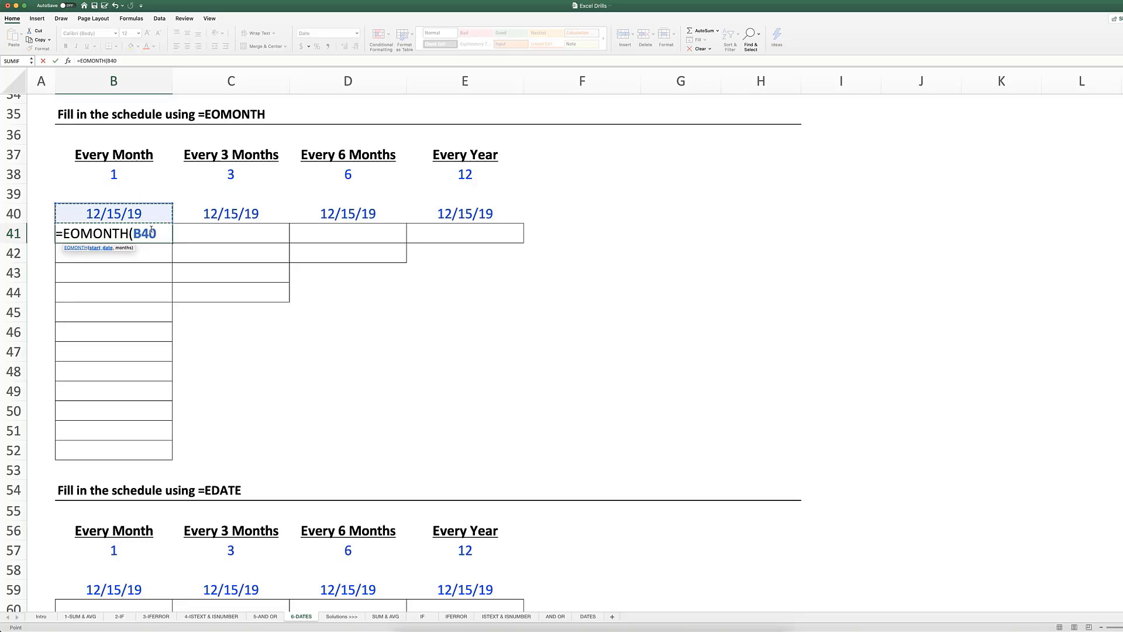
{"action": "type", "text": ","}
{"action": "key", "text": "Up"}
{"action": "key", "text": "Up"}
{"action": "key", "text": "Up"}
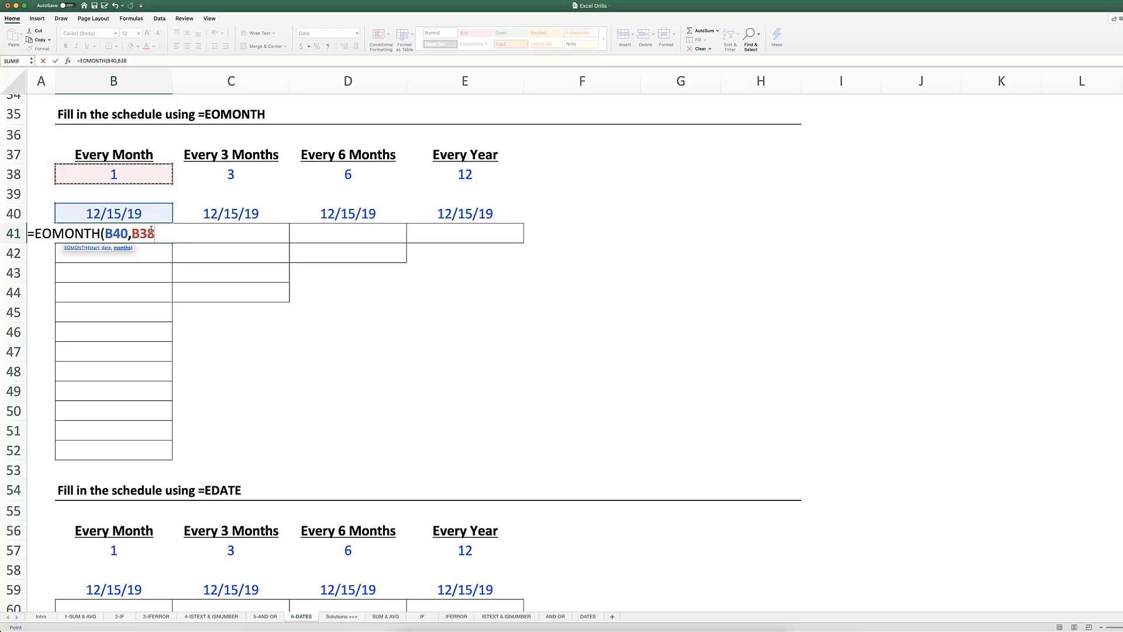
{"action": "type", "text": ")"}
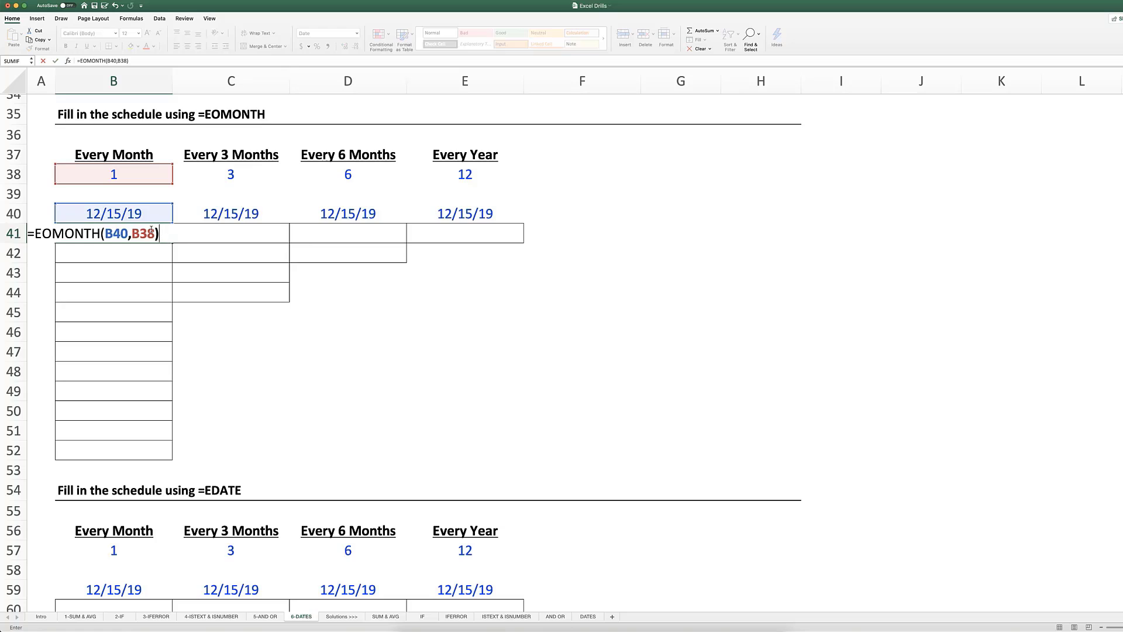
{"action": "key", "text": "Return"}
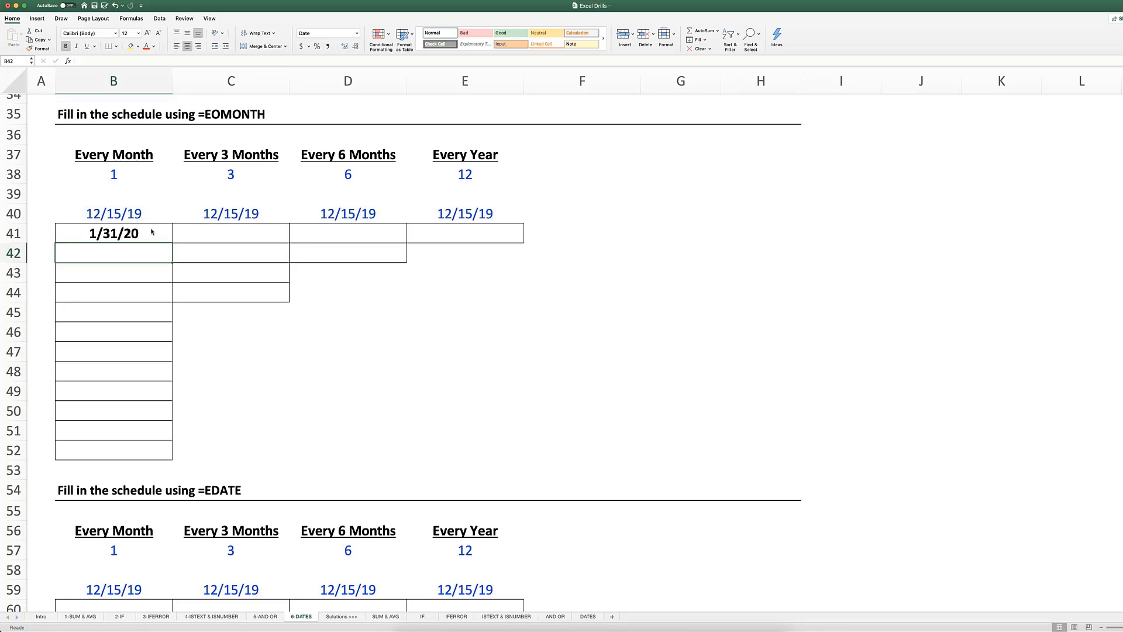
Review B41's formula against the B40 start date, then bring up Excel Help
{"action": "left_click", "coordinate": [152, 232]}
{"action": "left_click", "coordinate": [146, 220]}
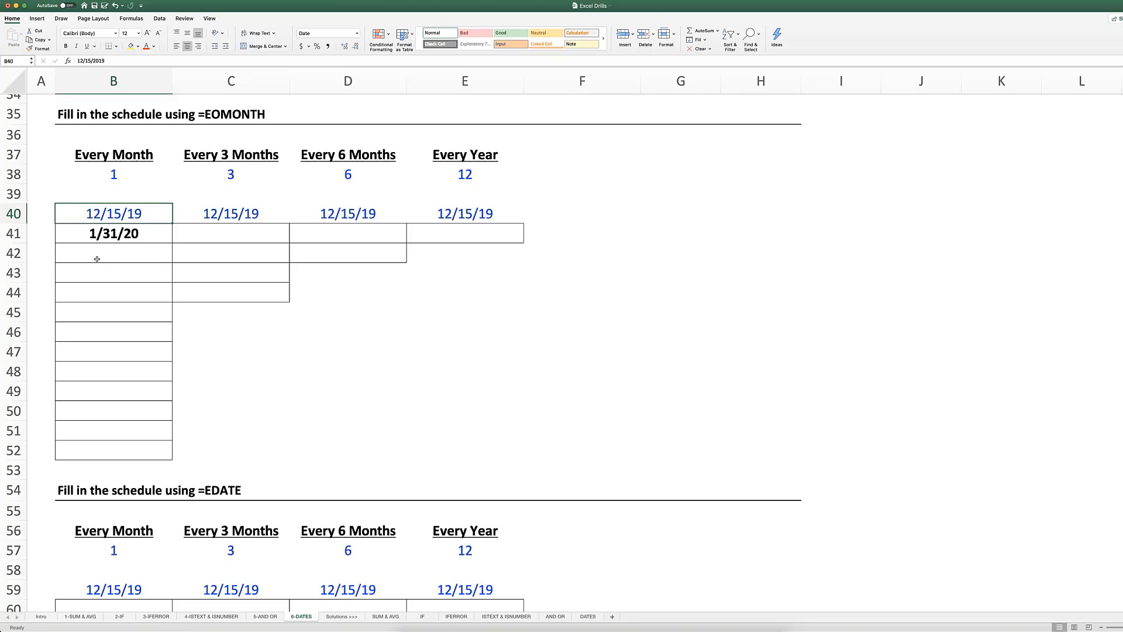
{"action": "left_click", "coordinate": [113, 238]}
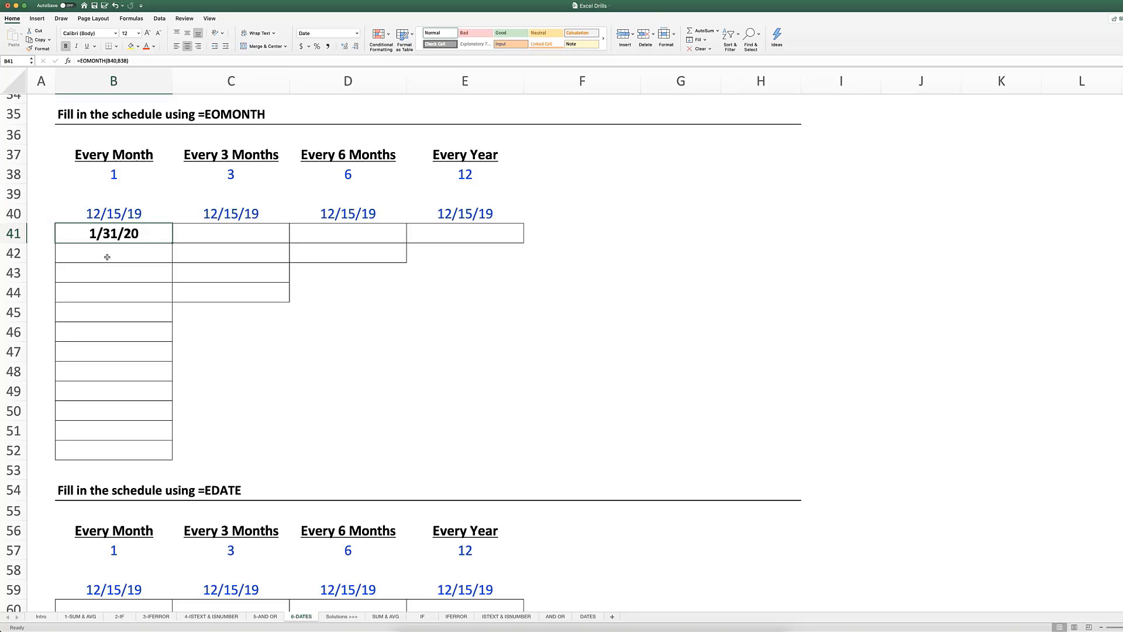
{"action": "key", "text": "F2"}
{"action": "key", "text": "Escape"}
{"action": "key", "text": "F1"}
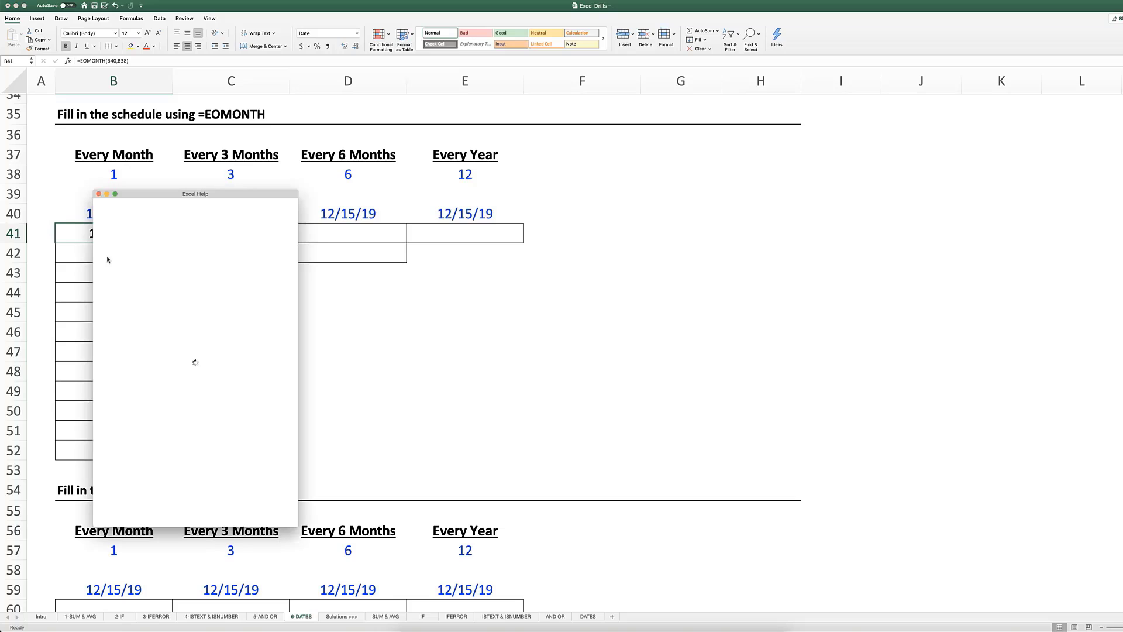
Change B41 to =EOMONTH(B40,B$38) so the months reference stays locked to row 38
{"action": "left_click", "coordinate": [98, 194]}
{"action": "key", "text": "F2"}
{"action": "key", "text": "Escape"}
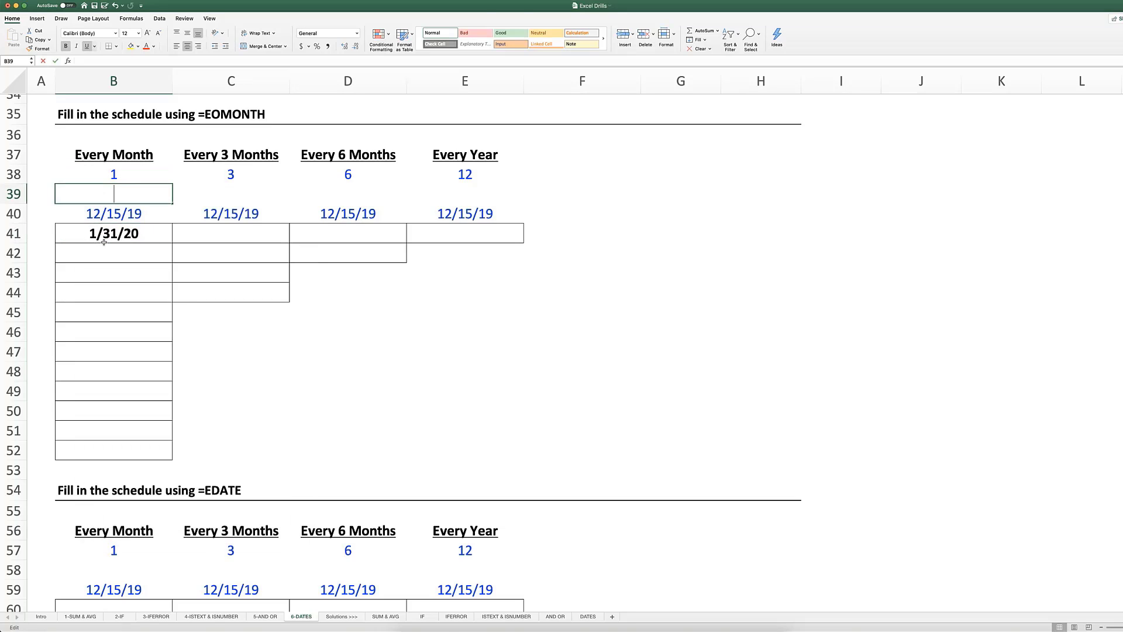
{"action": "key", "text": "F2"}
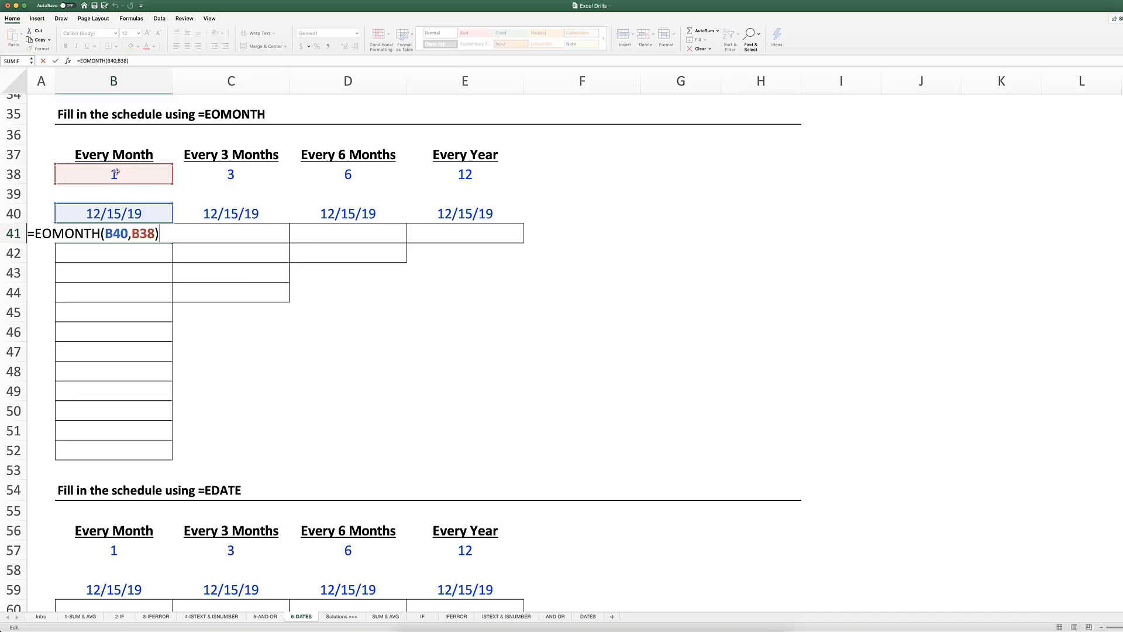
{"action": "left_click", "coordinate": [141, 233]}
{"action": "type", "text": "$"}
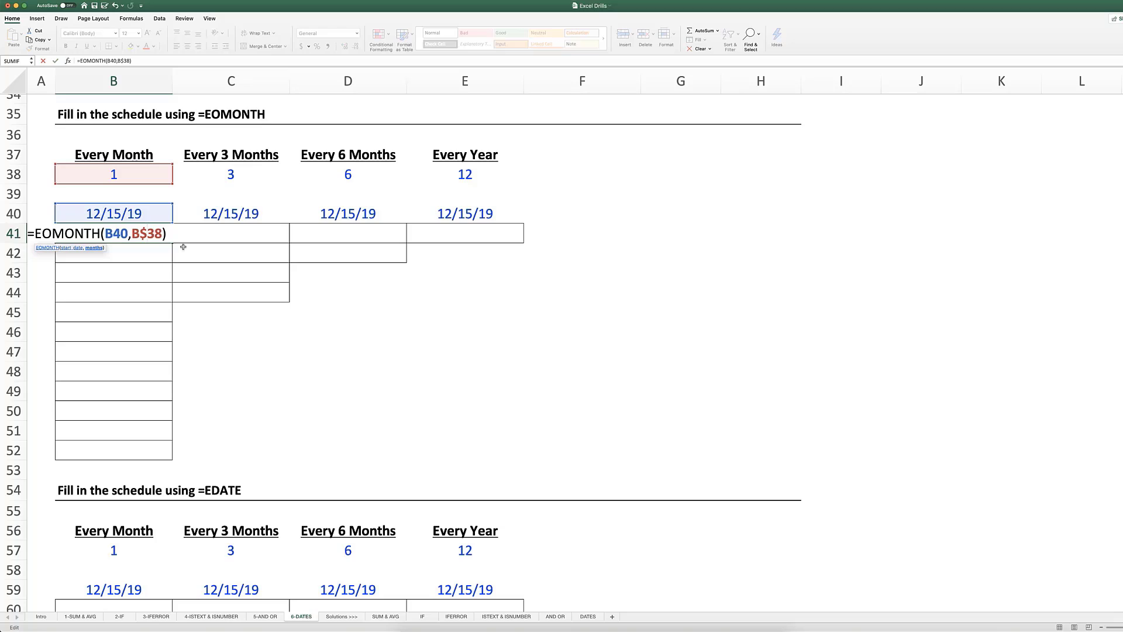
{"action": "key", "text": "ctrl+Return"}
Fill the EOMONTH formula down from B41 to B52 with Ctrl+D
{"action": "key", "text": "shift+Down"}
{"action": "key", "text": "shift+Down"}
{"action": "key", "text": "shift+Down"}
{"action": "key", "text": "shift+Down"}
{"action": "key", "text": "shift+Down"}
{"action": "key", "text": "shift+Down"}
{"action": "key", "text": "shift+Down"}
{"action": "key", "text": "shift+Down"}
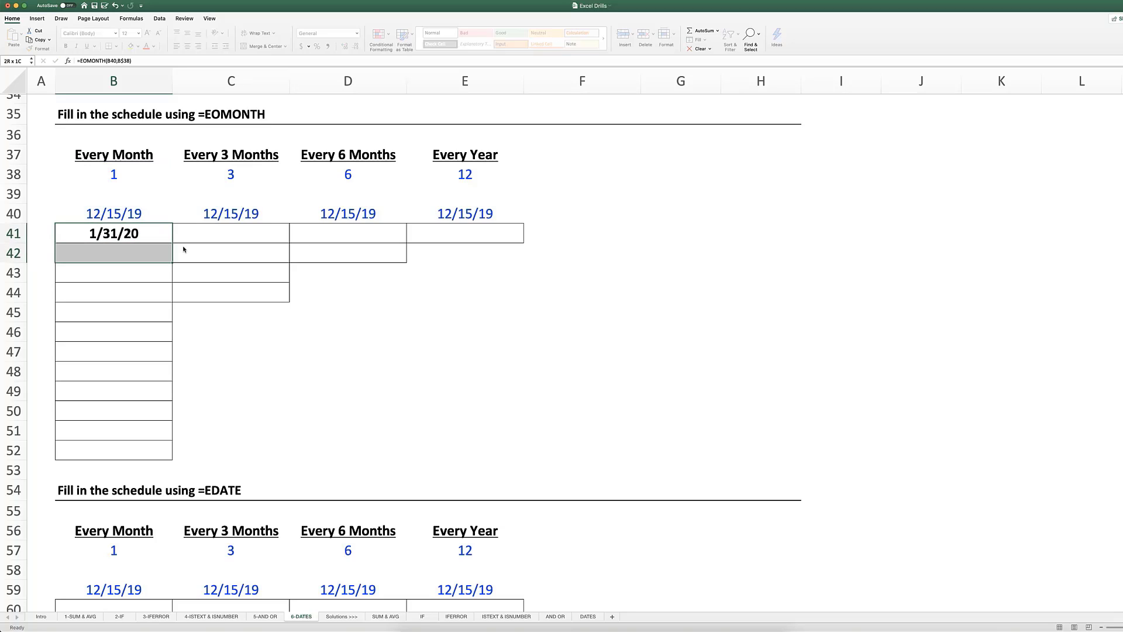
{"action": "key", "text": "shift+Down"}
{"action": "key", "text": "shift+Down"}
{"action": "key", "text": "shift+Down"}
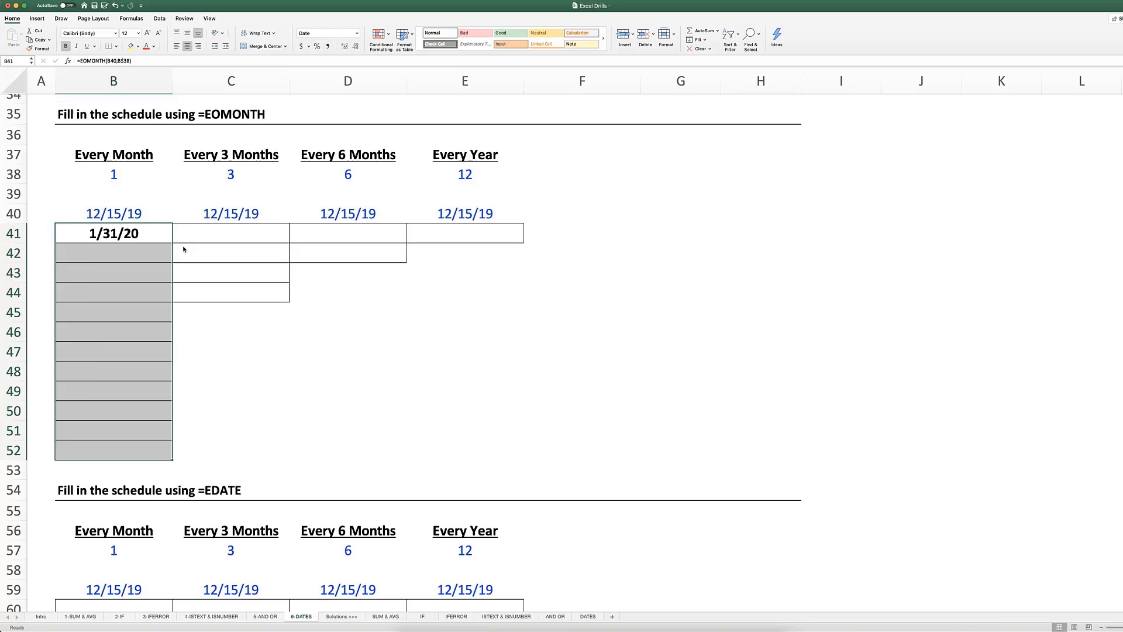
{"action": "key", "text": "ctrl+d"}
Check each filled formula in B42 through B52 for month-ends up to 12/31/20
{"action": "key", "text": "Down"}
{"action": "key", "text": "F2"}
{"action": "key", "text": "Return"}
{"action": "key", "text": "F2"}
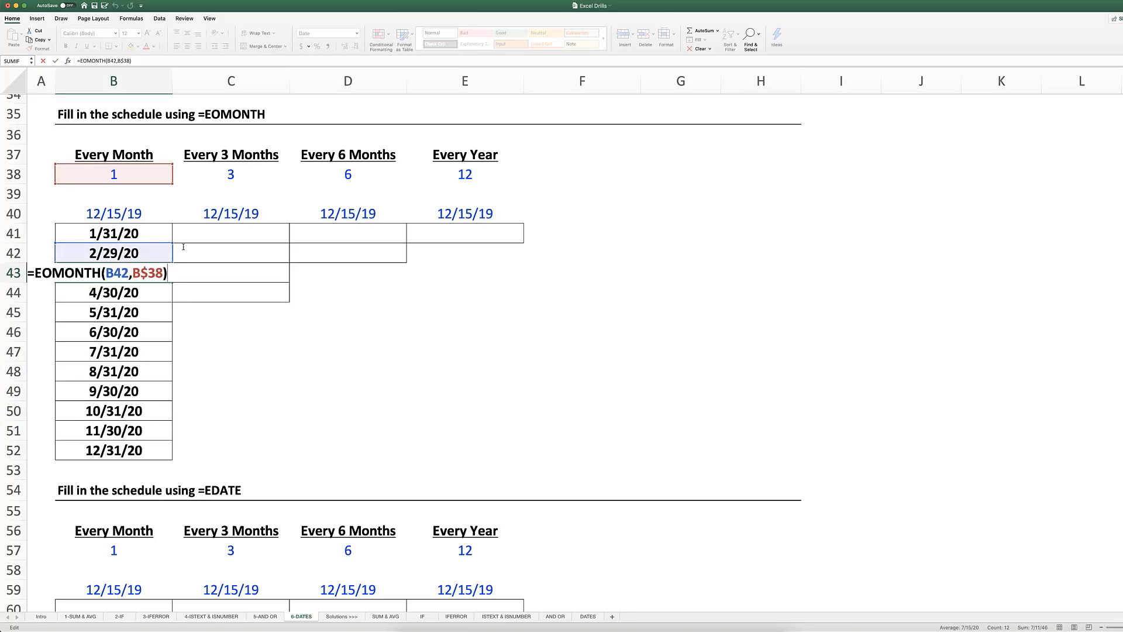
{"action": "key", "text": "Return"}
{"action": "key", "text": "F2"}
{"action": "key", "text": "Return"}
{"action": "key", "text": "F2"}
{"action": "key", "text": "Return"}
{"action": "key", "text": "F2"}
{"action": "key", "text": "Return"}
{"action": "key", "text": "F2"}
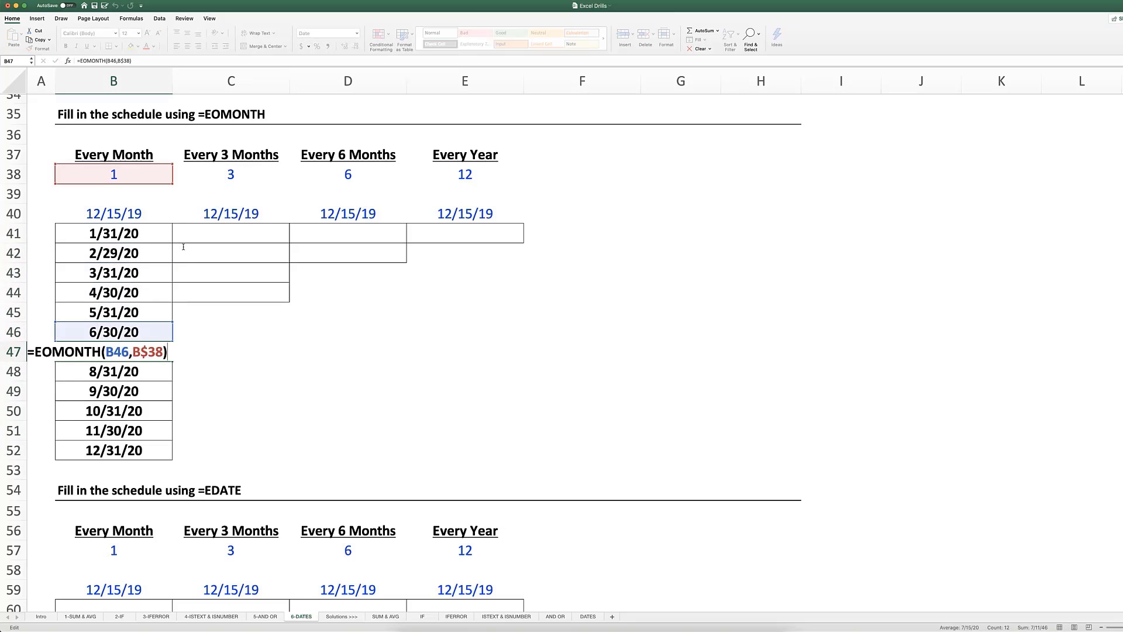
{"action": "key", "text": "Return"}
{"action": "key", "text": "F2"}
{"action": "key", "text": "Return"}
{"action": "key", "text": "F2"}
{"action": "key", "text": "Return"}
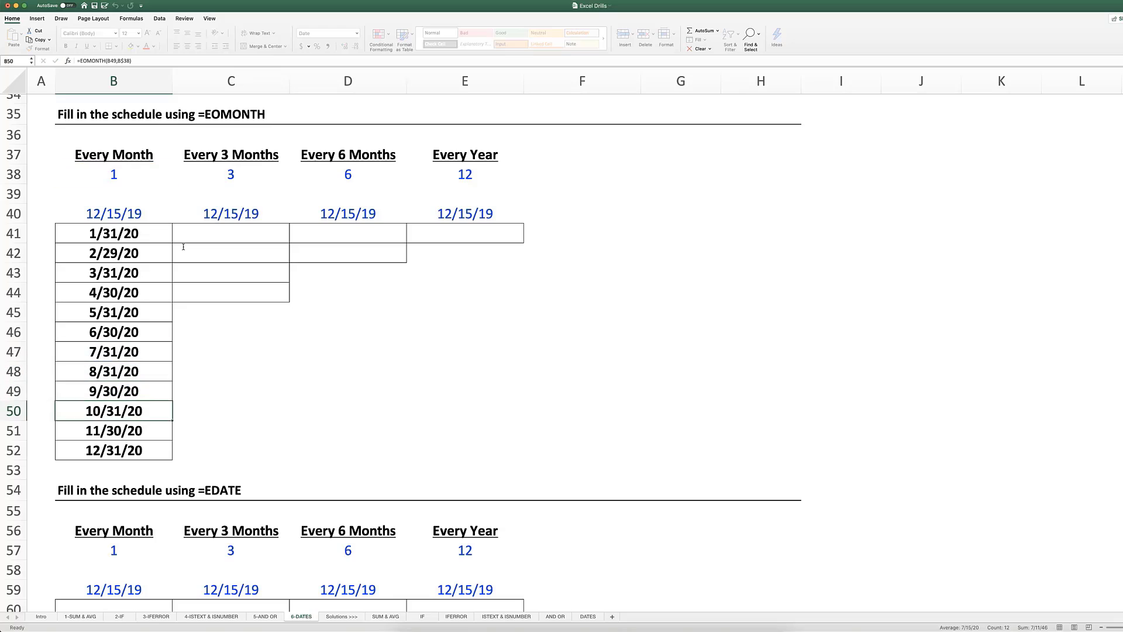
{"action": "key", "text": "F2"}
{"action": "key", "text": "Return"}
{"action": "key", "text": "F2"}
{"action": "key", "text": "Escape"}
{"action": "key", "text": "Return"}
{"action": "key", "text": "F2"}
{"action": "key", "text": "Escape"}
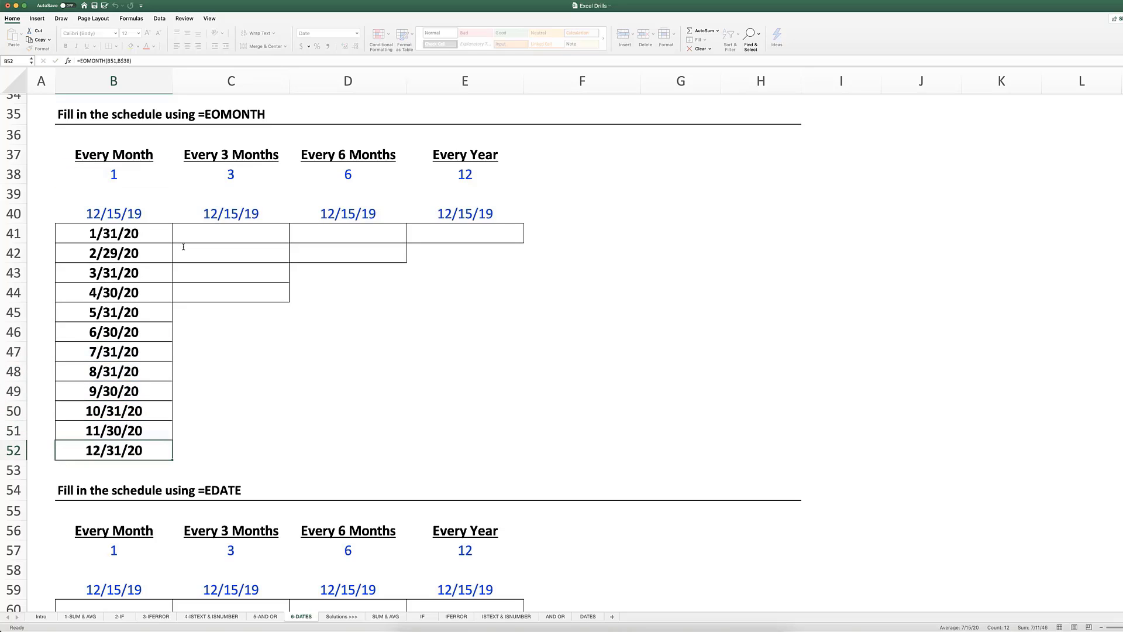
{"action": "key", "text": "Up"}
{"action": "key", "text": "Up"}
{"action": "key", "text": "Up"}
{"action": "key", "text": "Up"}
{"action": "key", "text": "Up"}
{"action": "key", "text": "Up"}
{"action": "key", "text": "Up"}
{"action": "key", "text": "Up"}
{"action": "key", "text": "Up"}
{"action": "key", "text": "Up"}
{"action": "key", "text": "Up"}
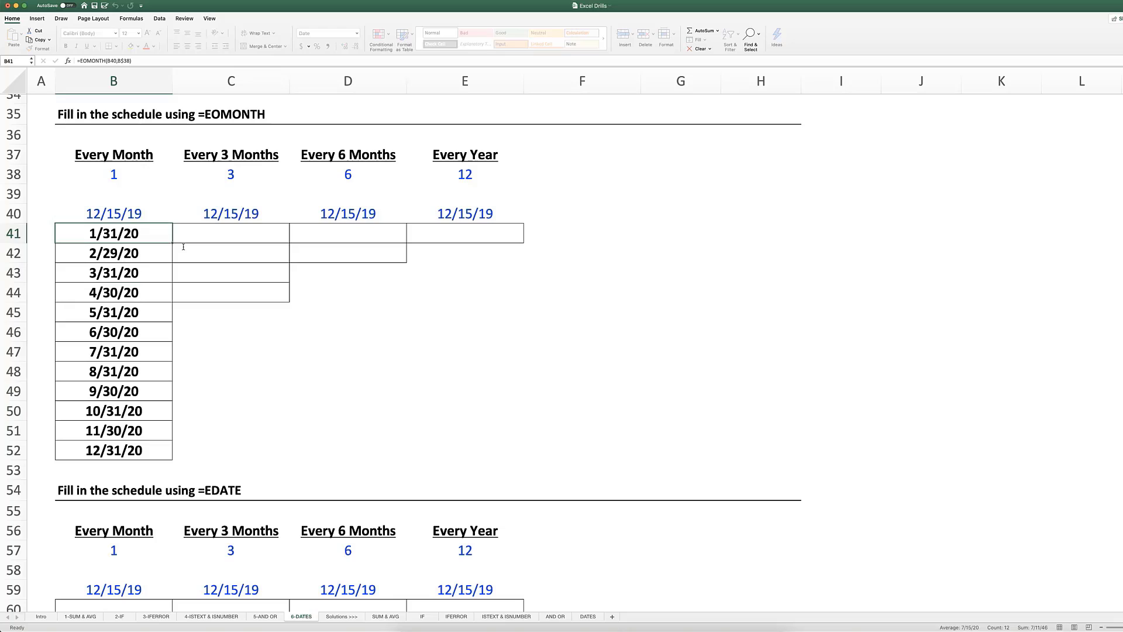
{"action": "key", "text": "Down"}
{"action": "key", "text": "Down"}
{"action": "key", "text": "F2"}
{"action": "key", "text": "Escape"}
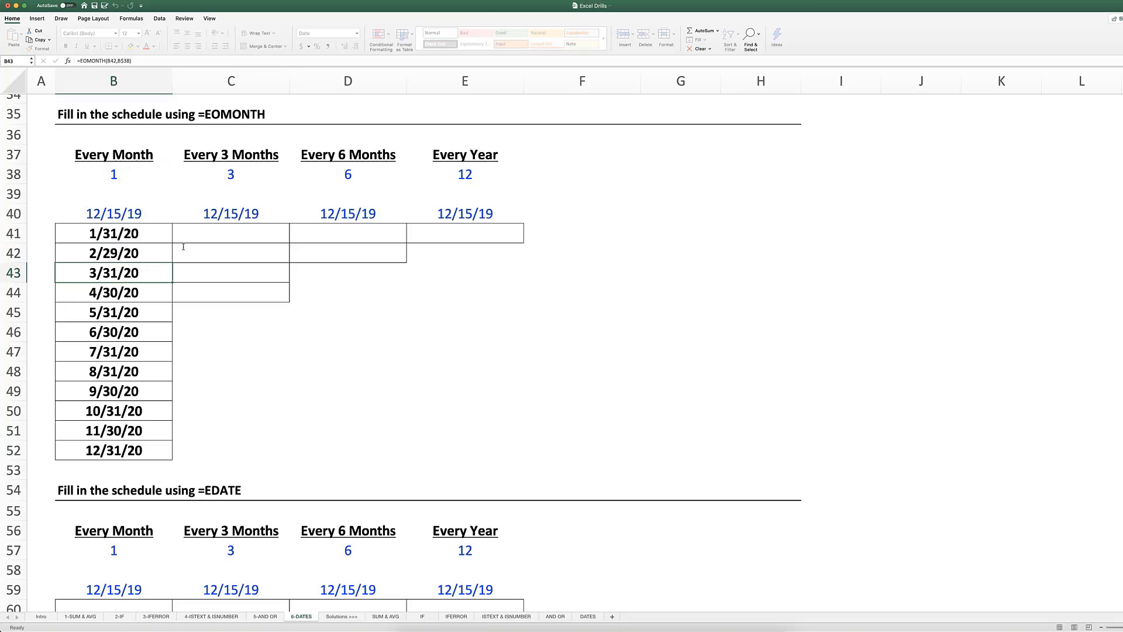
{"action": "type", "text": "="}
{"action": "key", "text": "Up"}
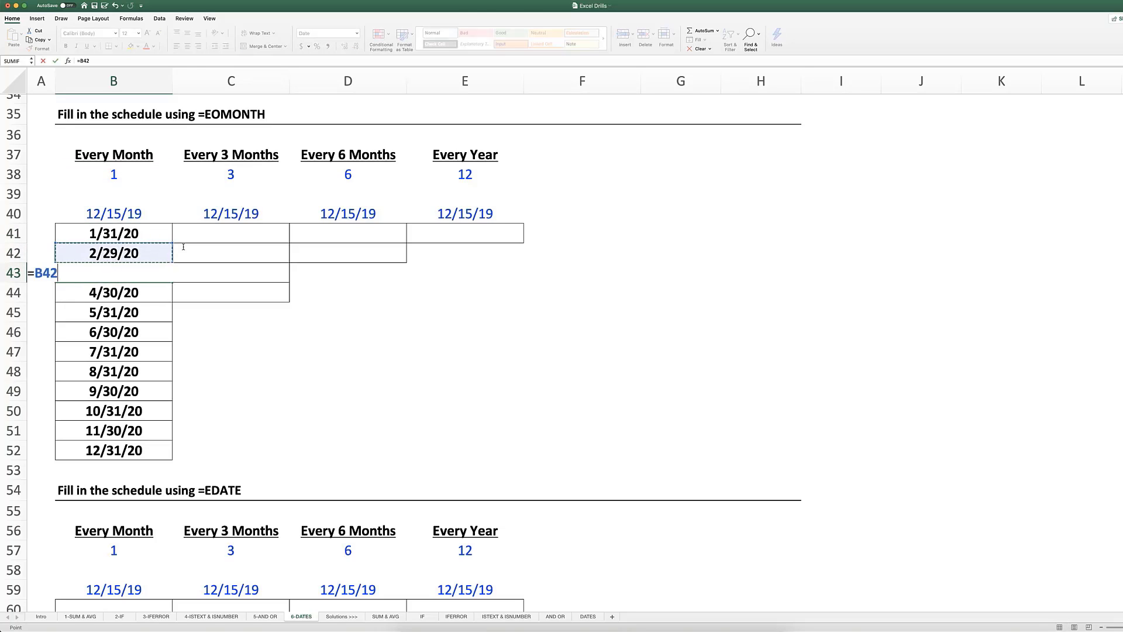
{"action": "type", "text": "+30"}
{"action": "key", "text": "Return"}
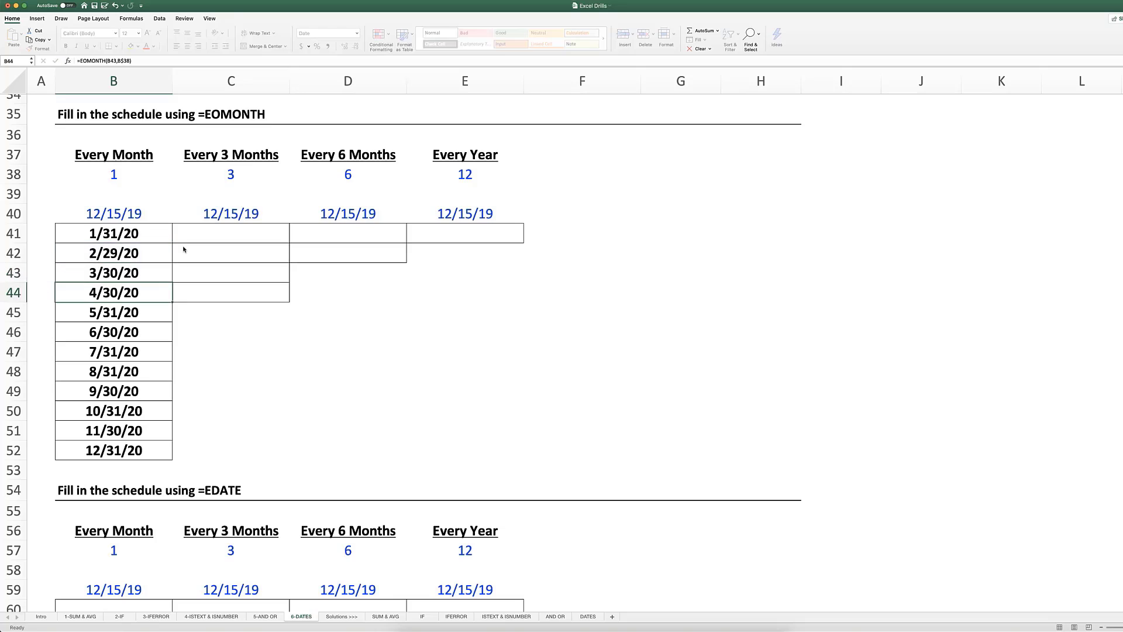
{"action": "key", "text": "Up"}
{"action": "key", "text": "F2"}
{"action": "key", "text": "Escape"}
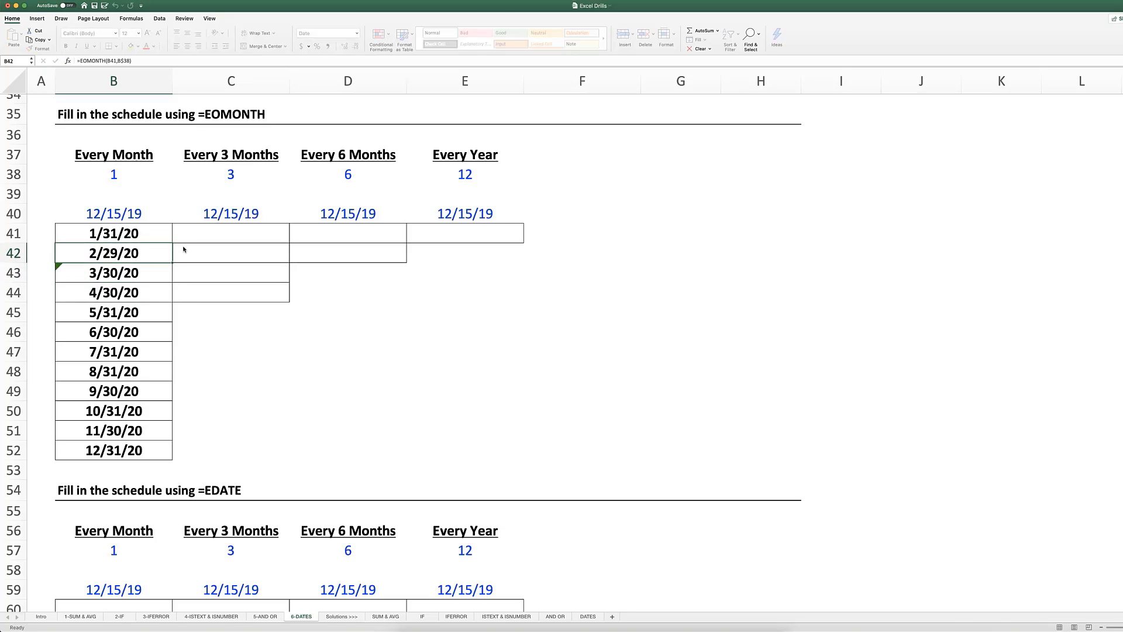
{"action": "key", "text": "shift+Up"}
{"action": "key", "text": "ctrl+d"}
{"action": "key", "text": "F2"}
{"action": "key", "text": "Escape"}
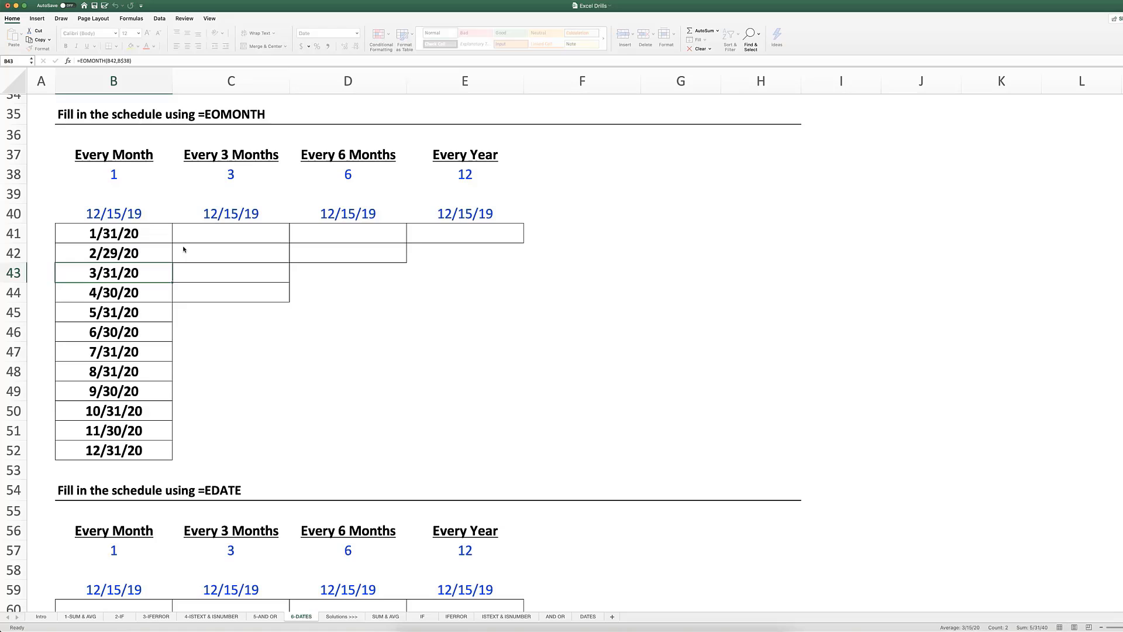
{"action": "key", "text": "Up"}
{"action": "key", "text": "Up"}
{"action": "key", "text": "Up"}
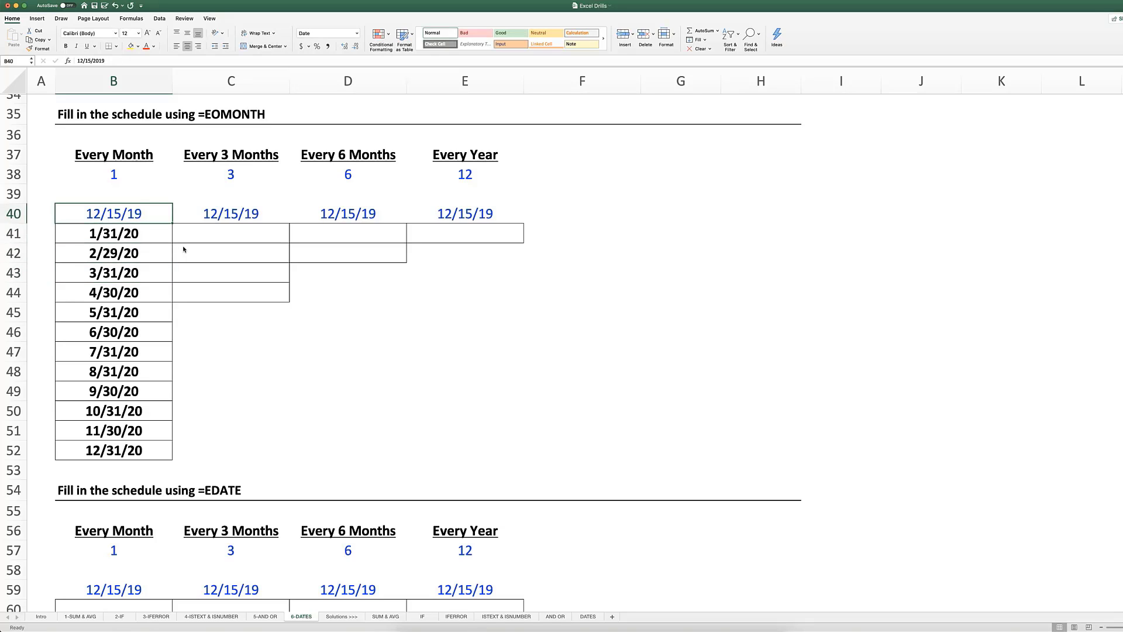
{"action": "key", "text": "Down"}
{"action": "key", "text": "Down"}
{"action": "key", "text": "Down"}
{"action": "key", "text": "Down"}
{"action": "key", "text": "Down"}
{"action": "key", "text": "Down"}
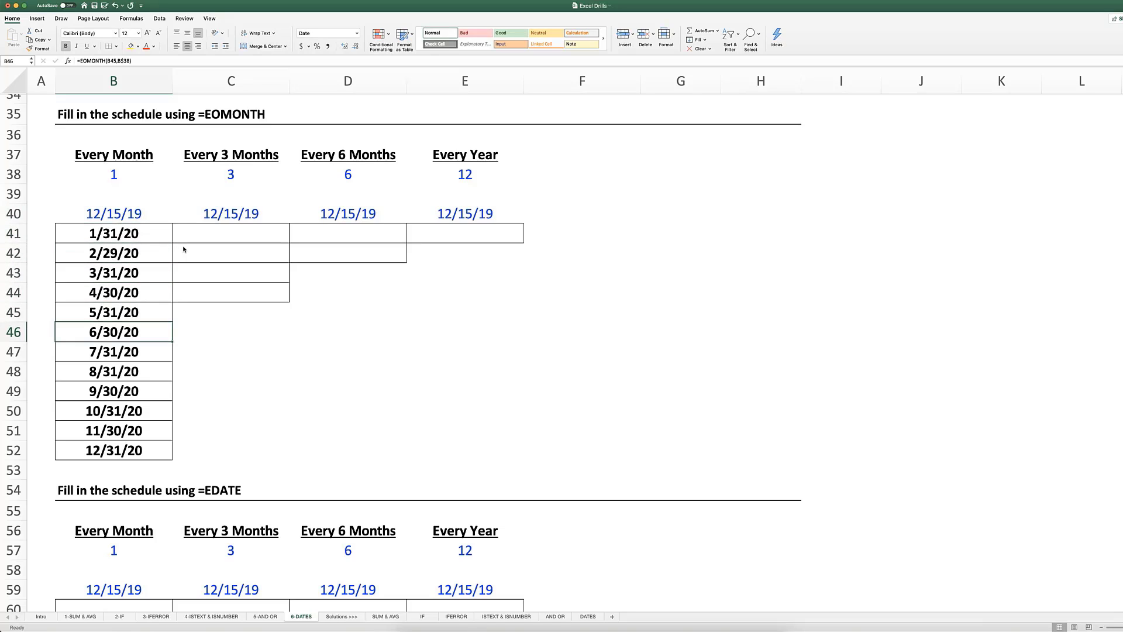
{"action": "key", "text": "Up"}
{"action": "key", "text": "Up"}
{"action": "key", "text": "Up"}
{"action": "key", "text": "Up"}
{"action": "key", "text": "Up"}
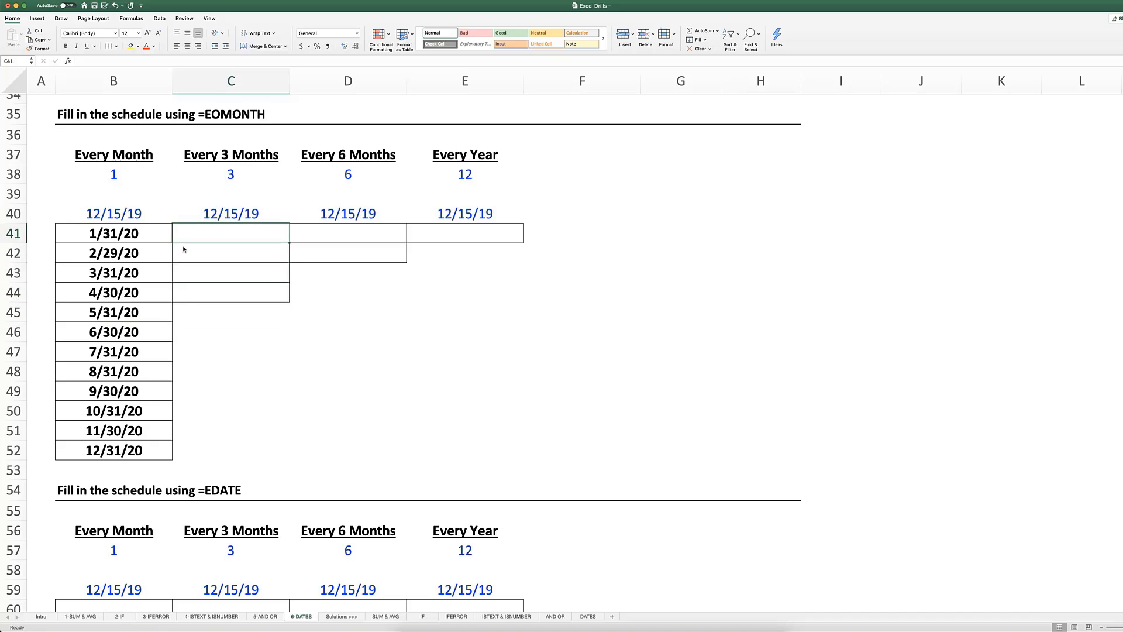
Copy B41's EOMONTH formula right into C41, D41 and E41, checking the copied references
{"action": "key", "text": "shift+Right"}
{"action": "key", "text": "ctrl+r"}
{"action": "key", "text": "shift+Left"}
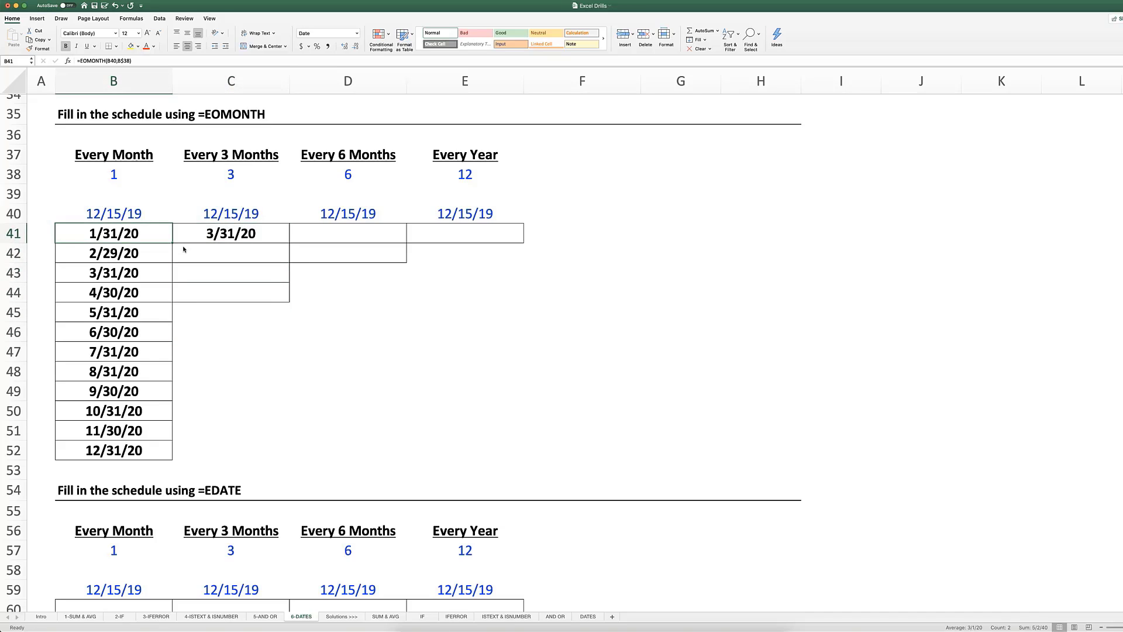
{"action": "key", "text": "Right"}
{"action": "key", "text": "F2"}
{"action": "key", "text": "F2"}
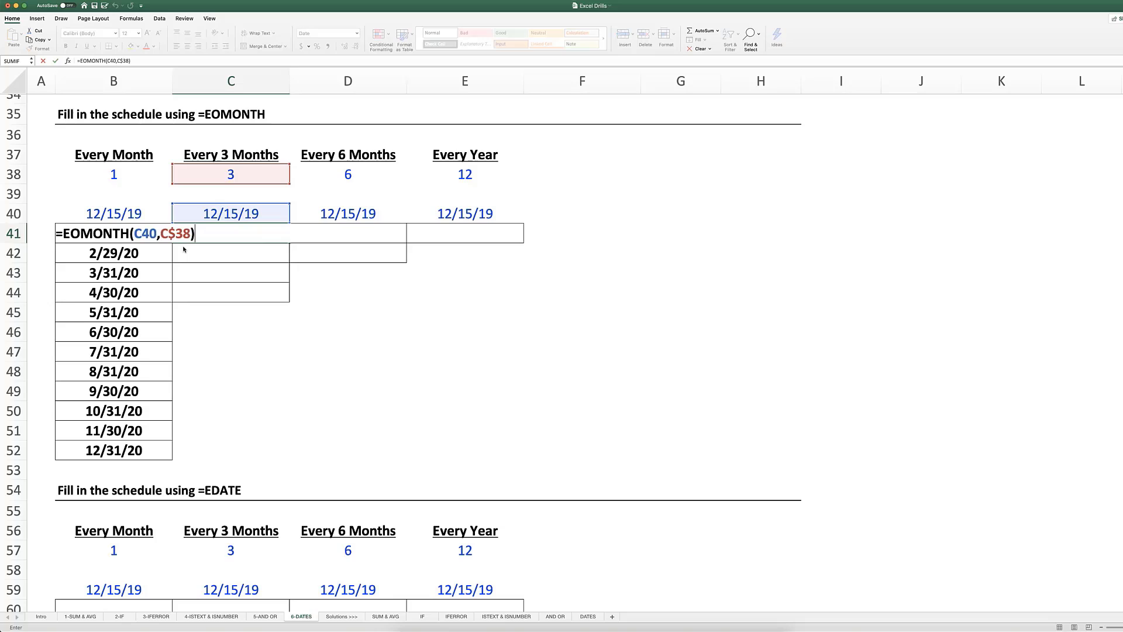
{"action": "key", "text": "Escape"}
{"action": "key", "text": "shift+Right"}
{"action": "key", "text": "ctrl+r"}
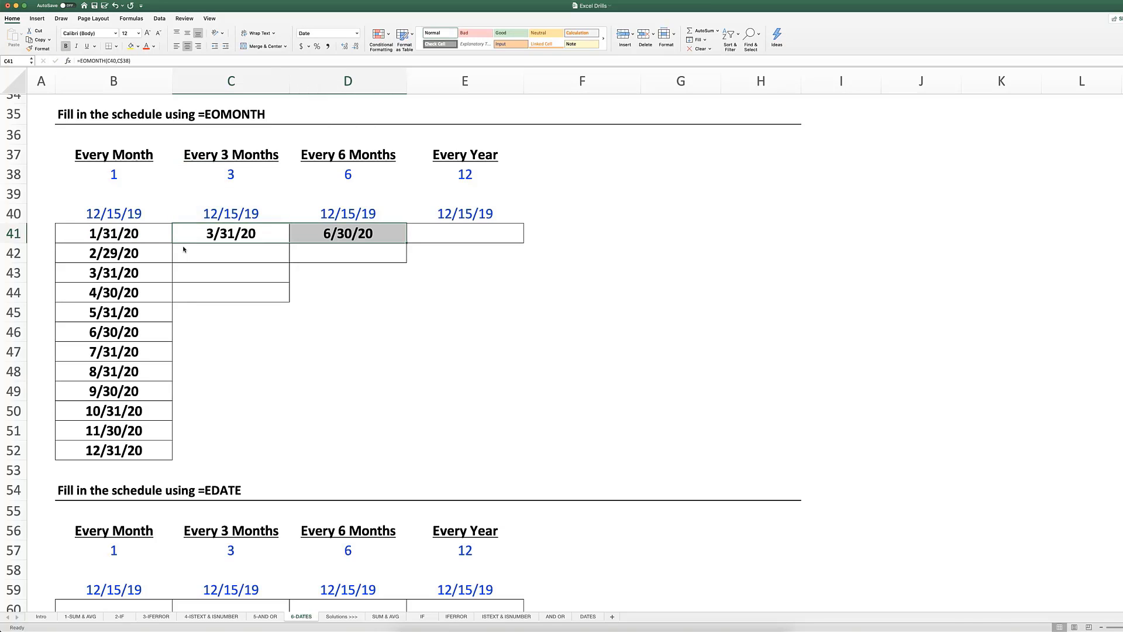
{"action": "key", "text": "Right"}
{"action": "key", "text": "shift+Right"}
{"action": "key", "text": "ctrl+r"}
Fill C41:D41 down to row 42 and the rest of the Every 3 Months column to C44
{"action": "key", "text": "Left"}
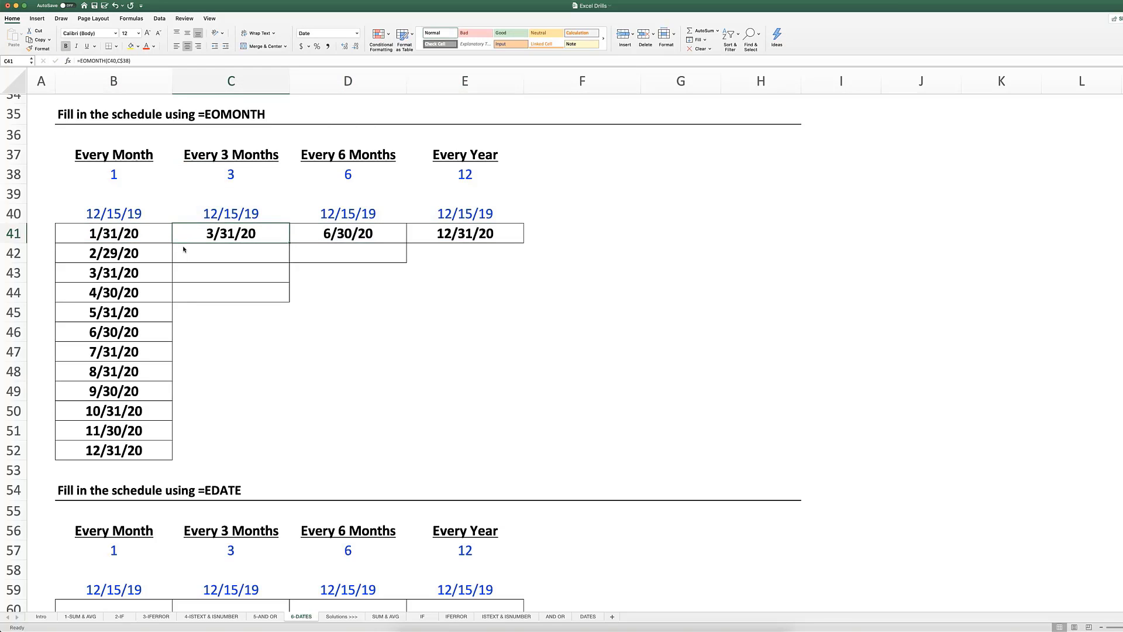
{"action": "key", "text": "shift+Down"}
{"action": "key", "text": "shift+Right"}
{"action": "key", "text": "ctrl+d"}
{"action": "key", "text": "Down"}
{"action": "key", "text": "shift+Down"}
{"action": "key", "text": "shift+Down"}
{"action": "key", "text": "ctrl+d"}
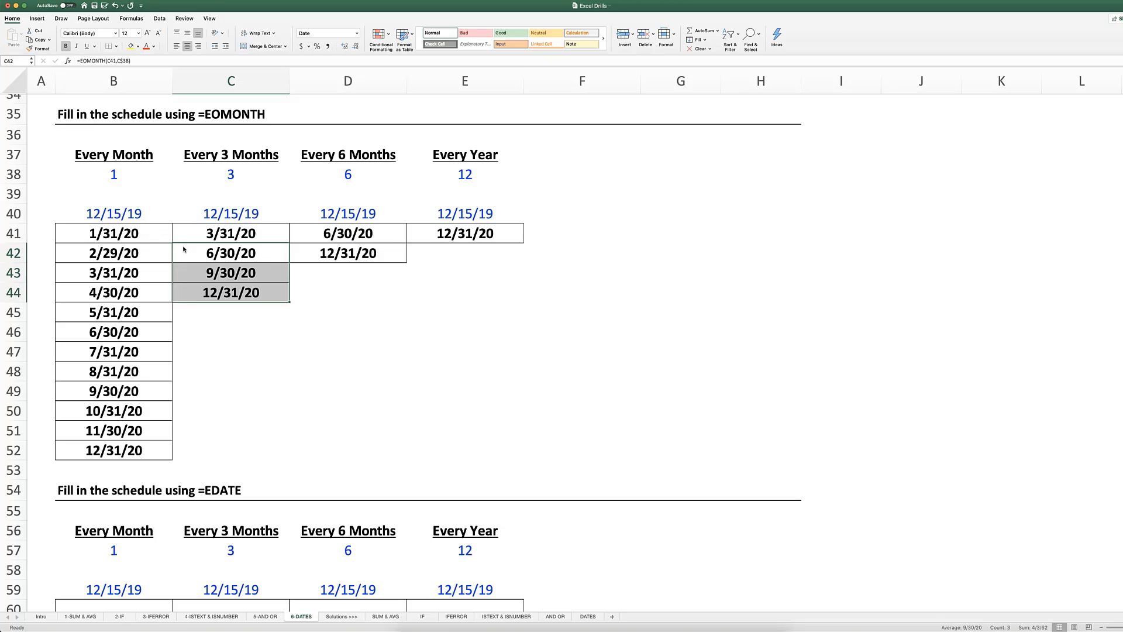
{"action": "key", "text": "Home"}
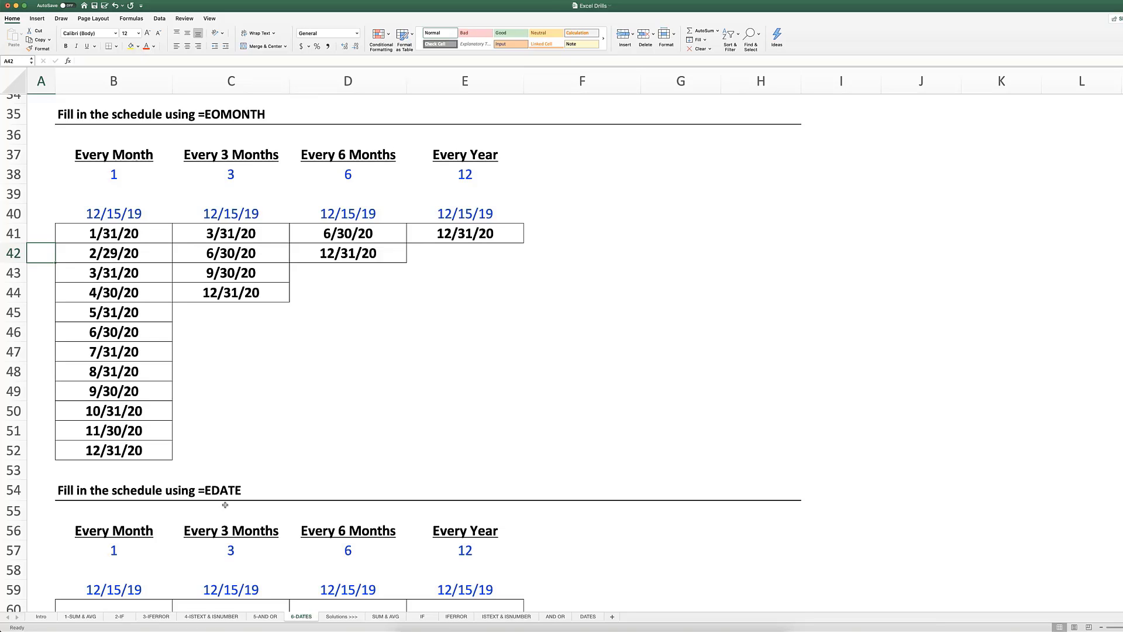
{"action": "left_click", "coordinate": [82, 496]}
{"action": "scroll", "coordinate": [117, 497], "scroll_direction": "down", "scroll_amount": 3}
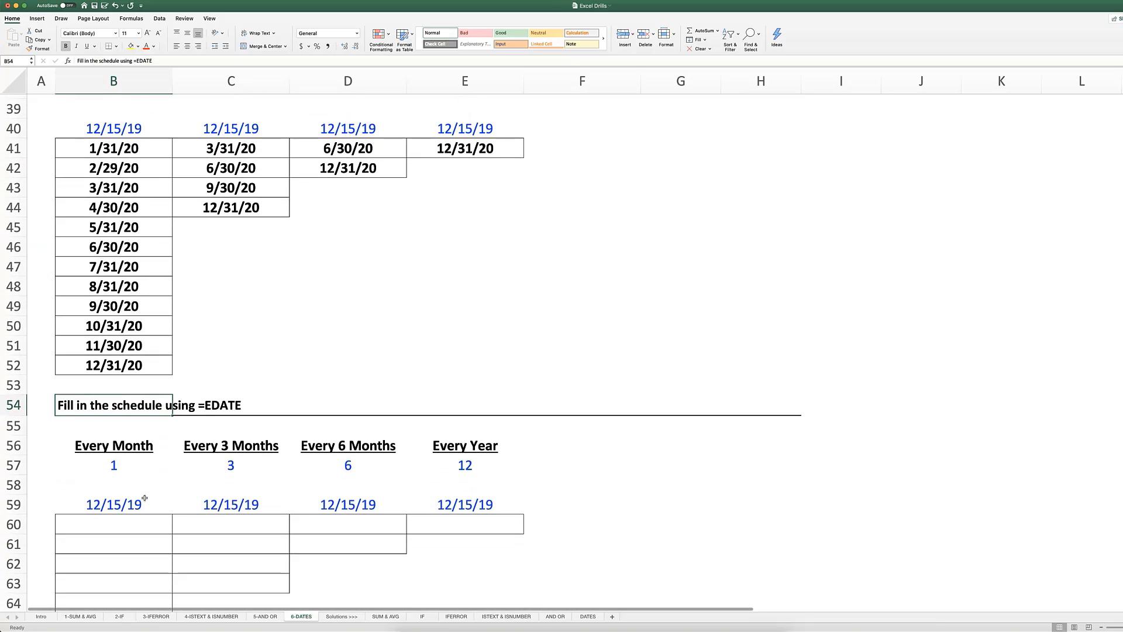
{"action": "scroll", "coordinate": [156, 462], "scroll_direction": "down", "scroll_amount": 4}
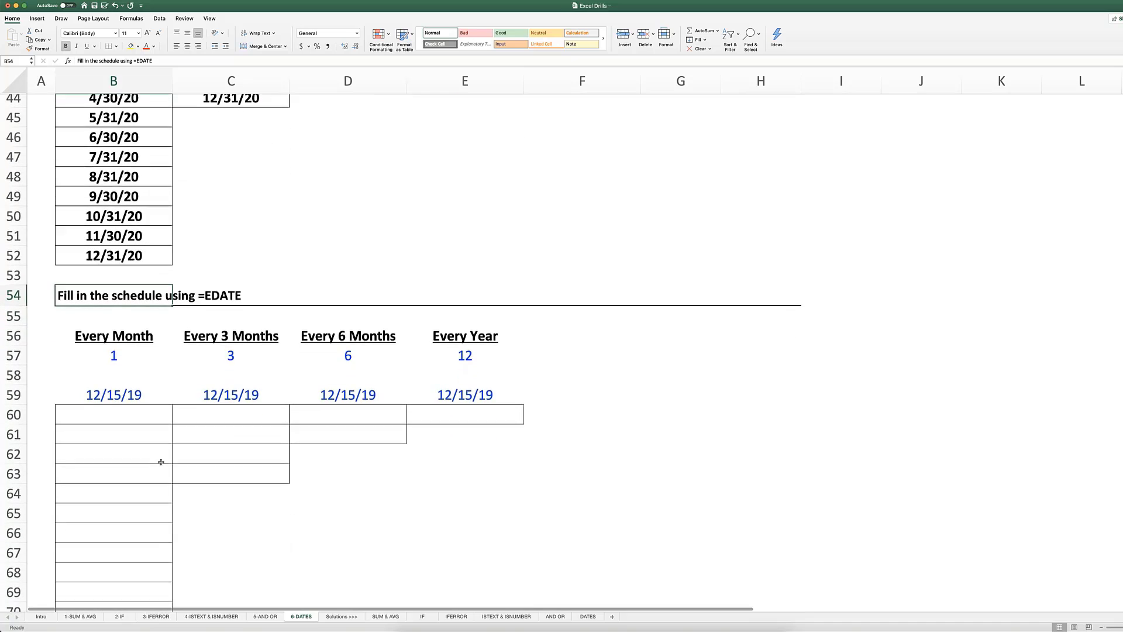
{"action": "scroll", "coordinate": [159, 462], "scroll_direction": "down", "scroll_amount": 2}
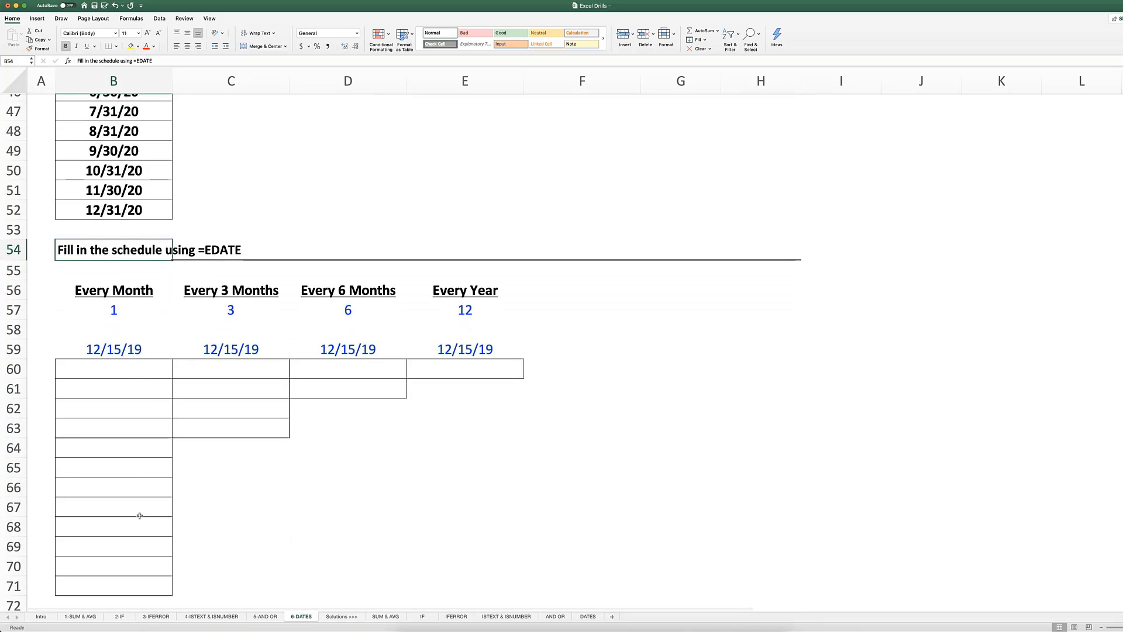
{"action": "scroll", "coordinate": [140, 515], "scroll_direction": "down", "scroll_amount": 3}
{"action": "left_click", "coordinate": [144, 293]}
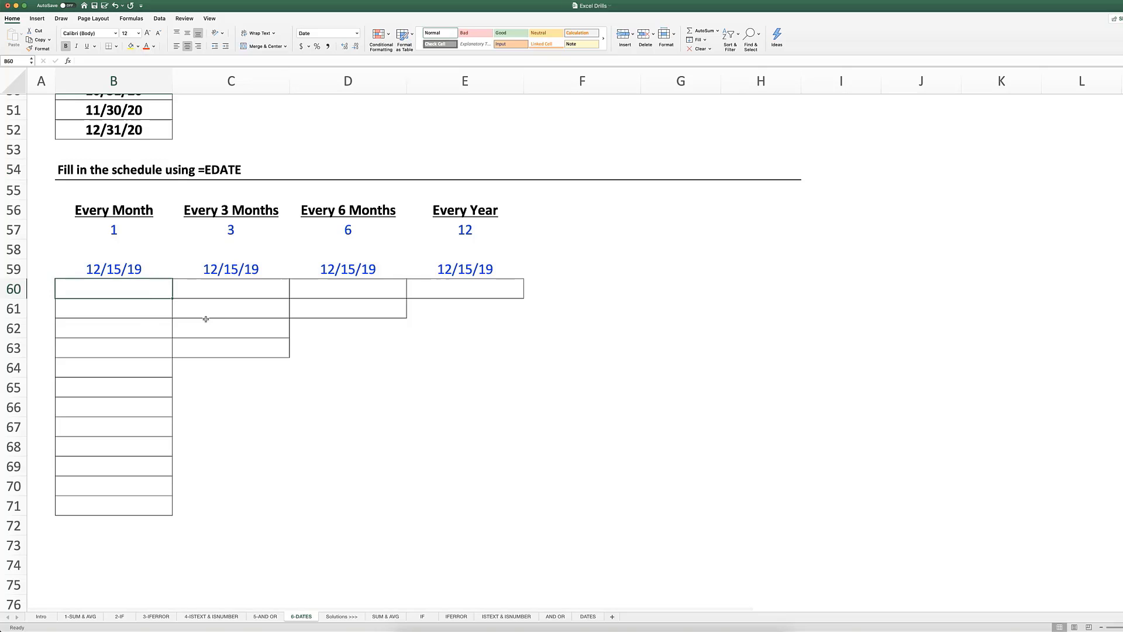
{"action": "scroll", "coordinate": [222, 321], "scroll_direction": "up", "scroll_amount": 10}
{"action": "scroll", "coordinate": [229, 329], "scroll_direction": "up", "scroll_amount": 4}
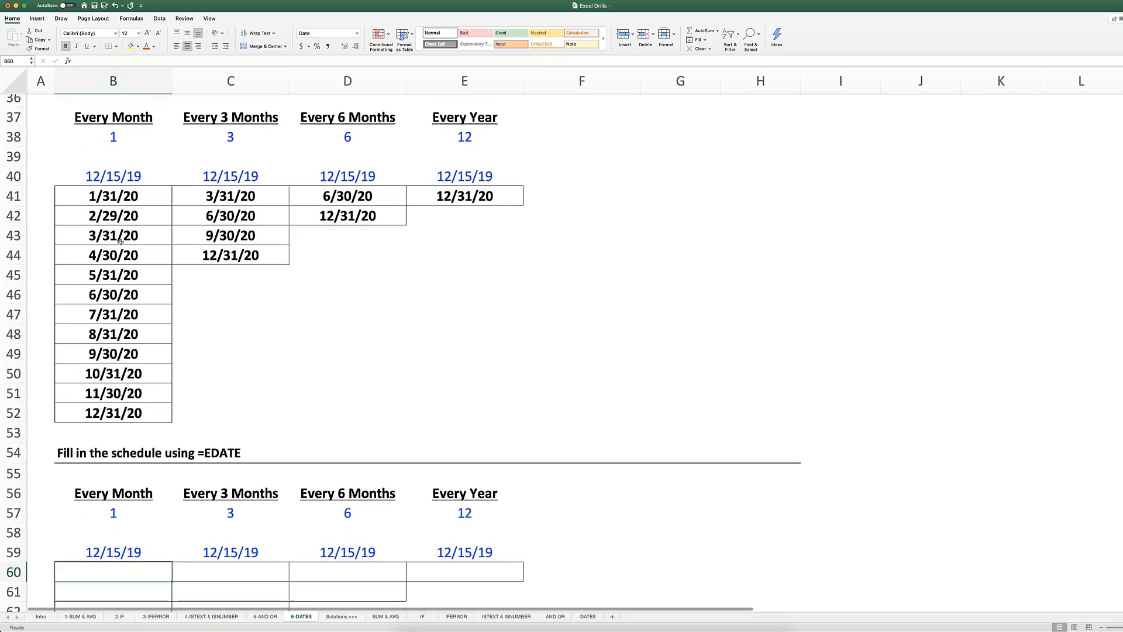
{"action": "left_click", "coordinate": [123, 253]}
{"action": "double_click", "coordinate": [122, 254]}
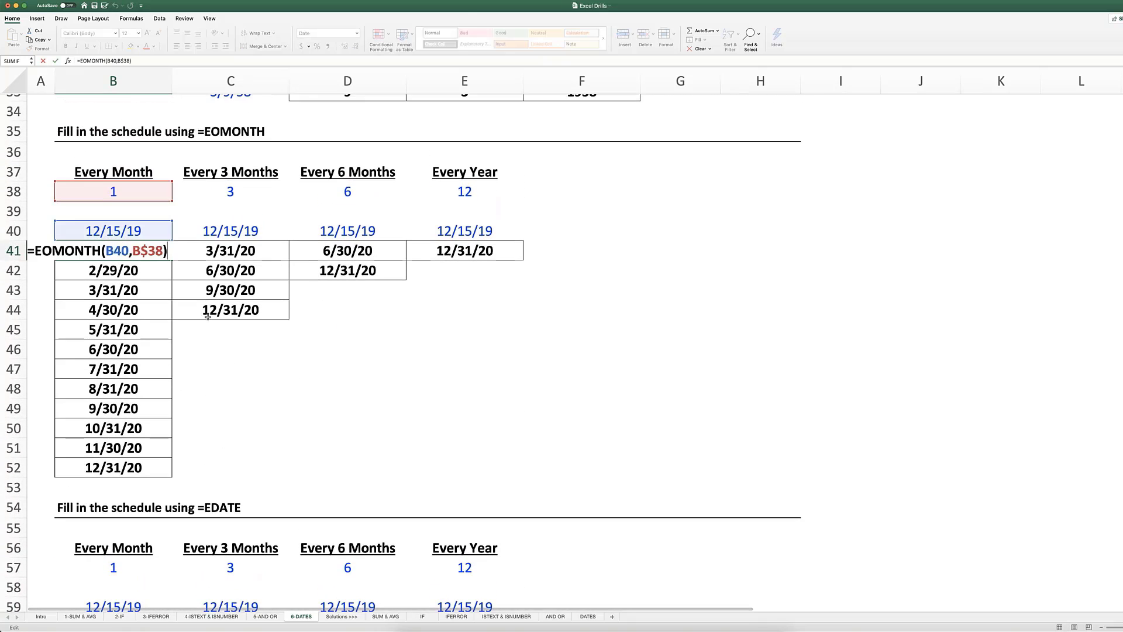
{"action": "key", "text": "Escape"}
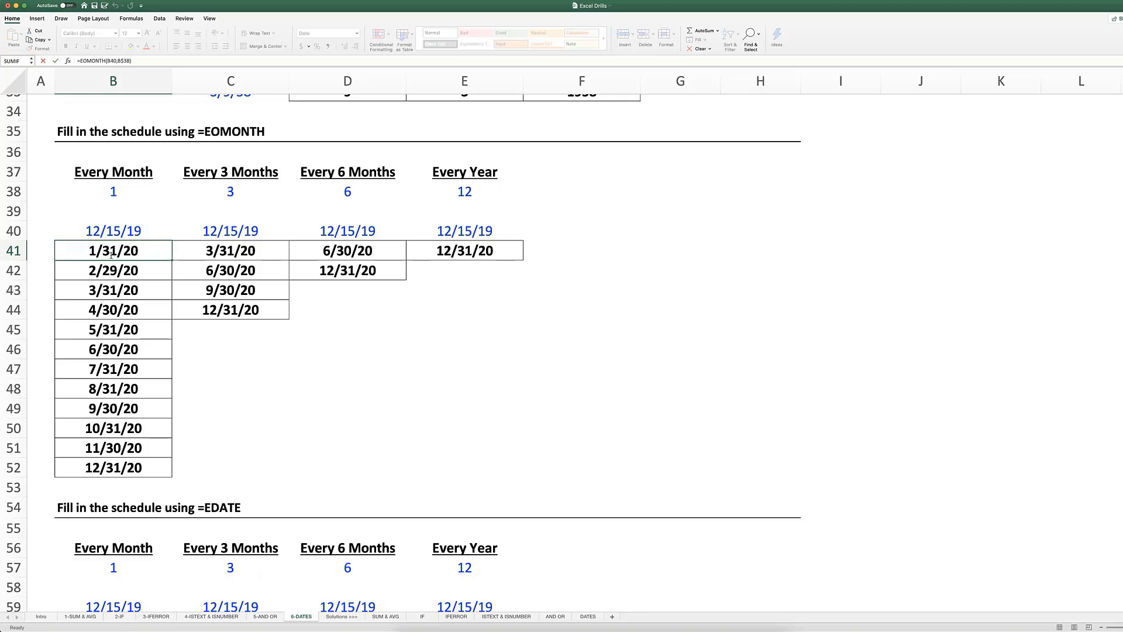
{"action": "scroll", "coordinate": [133, 279], "scroll_direction": "down", "scroll_amount": 7}
{"action": "scroll", "coordinate": [134, 278], "scroll_direction": "down", "scroll_amount": 6}
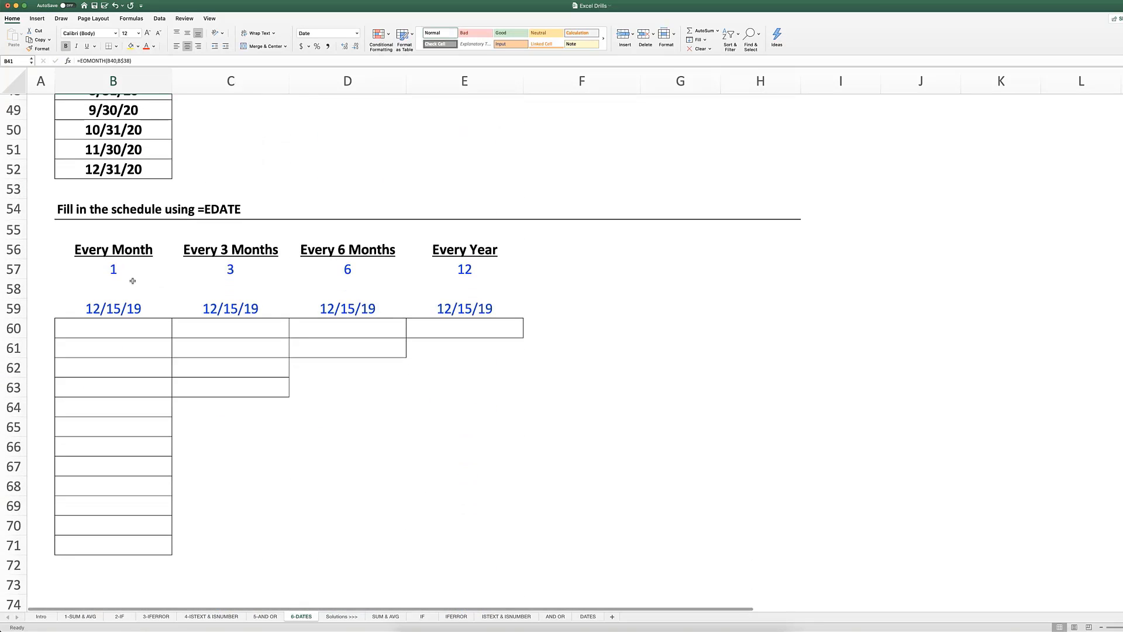
Enter =EDATE(B59,B$57) in B60, locking the months reference to row 57
{"action": "left_click", "coordinate": [119, 328]}
{"action": "type", "text": "="}
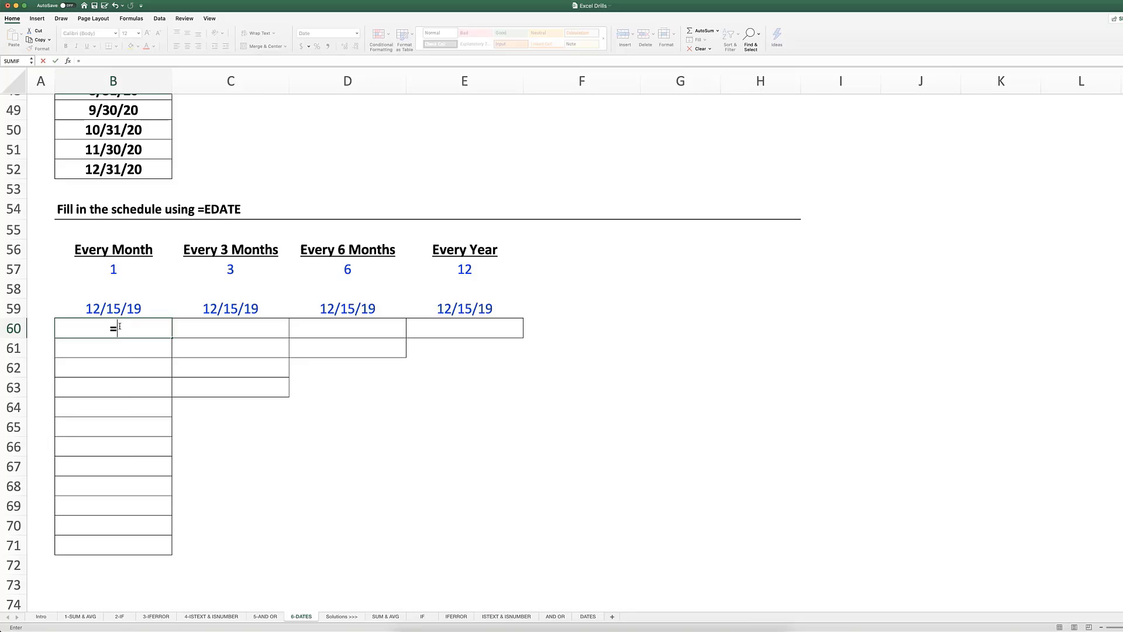
{"action": "type", "text": "eda"}
{"action": "key", "text": "Tab"}
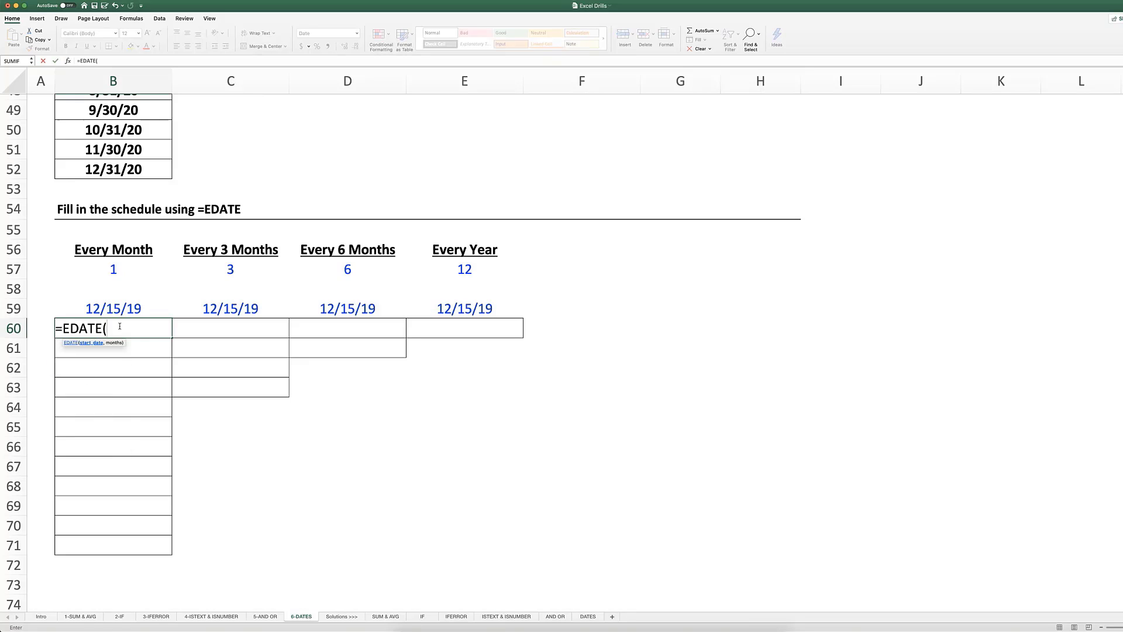
{"action": "key", "text": "Up"}
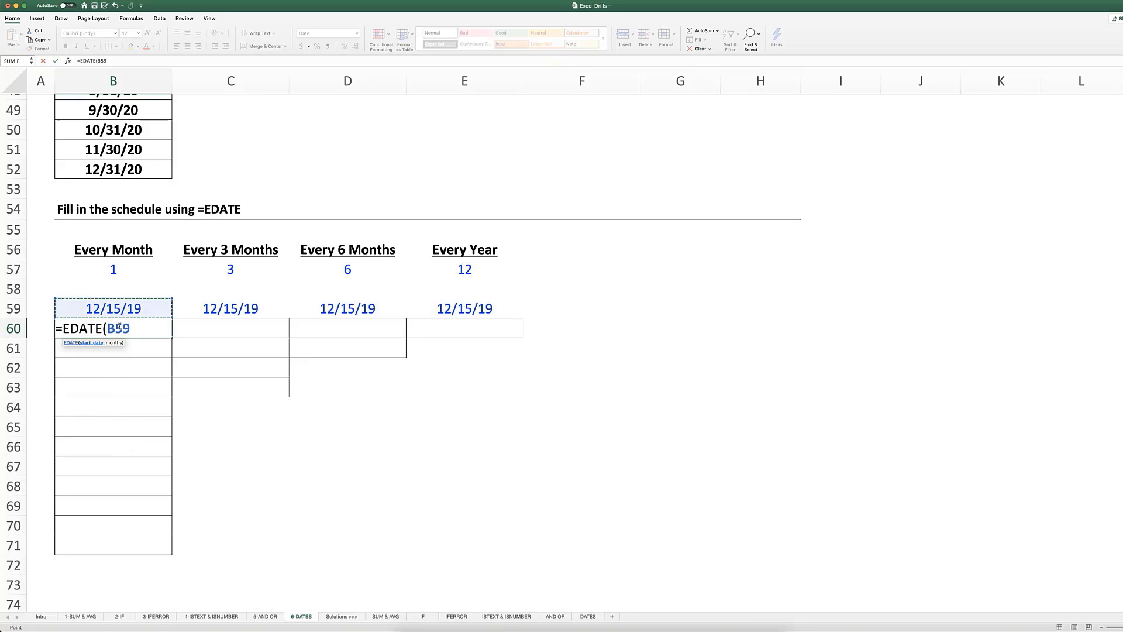
{"action": "type", "text": ","}
{"action": "key", "text": "Up"}
{"action": "key", "text": "Up"}
{"action": "key", "text": "Up"}
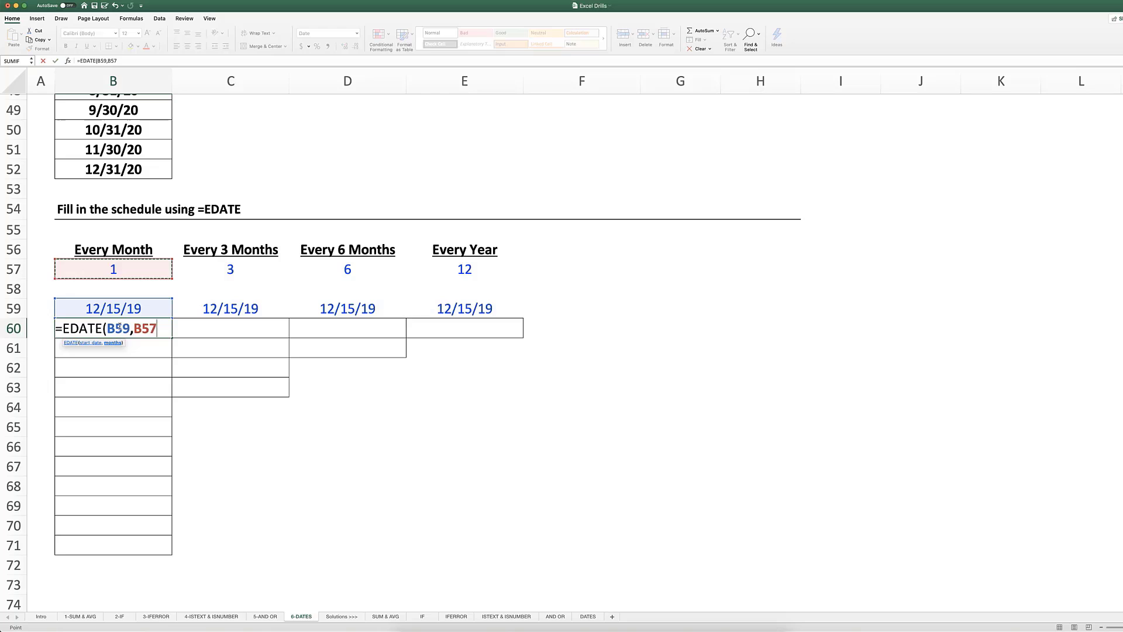
{"action": "key", "text": "super+t"}
{"action": "key", "text": "super+t"}
{"action": "type", "text": ")"}
{"action": "key", "text": "Return"}
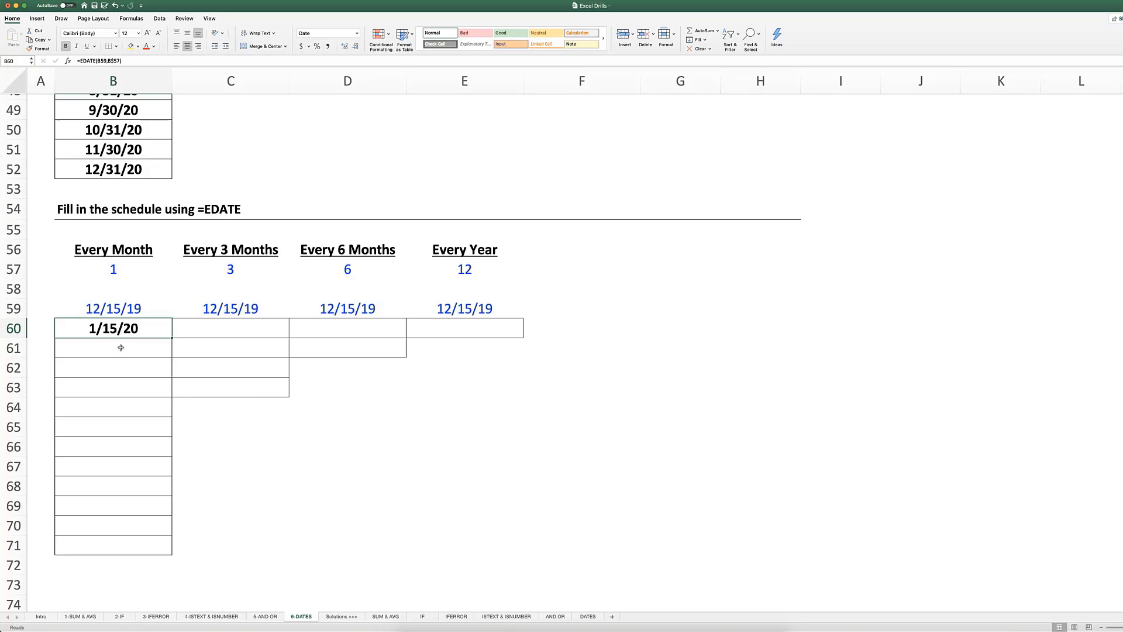
Fill the EDATE formula down to B71 to list 1/15/20 through 12/15/20
{"action": "key", "text": "shift+Down"}
{"action": "key", "text": "shift+Down"}
{"action": "key", "text": "shift+Down"}
{"action": "key", "text": "shift+Down"}
{"action": "key", "text": "shift+Down"}
{"action": "key", "text": "shift+Down"}
{"action": "key", "text": "shift+Down"}
{"action": "key", "text": "shift+Down"}
{"action": "key", "text": "shift+Down"}
{"action": "key", "text": "shift+Down"}
{"action": "key", "text": "shift+Down"}
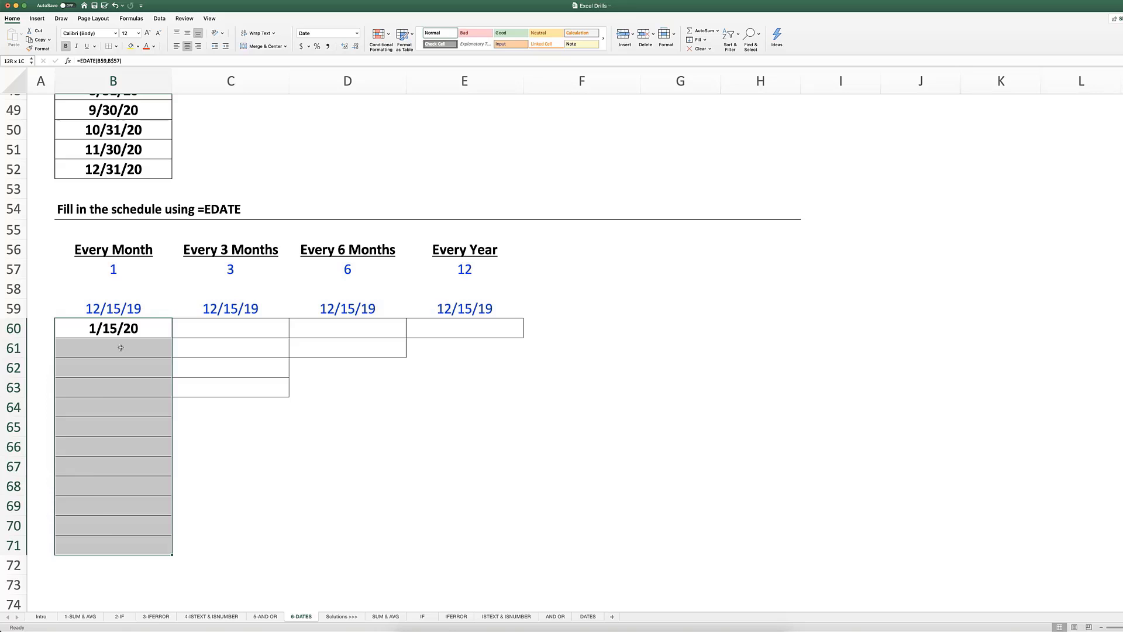
{"action": "key", "text": "ctrl+d"}
{"action": "key", "text": "shift+Up"}
{"action": "key", "text": "shift+Up"}
{"action": "key", "text": "shift+Up"}
{"action": "key", "text": "shift+Up"}
{"action": "key", "text": "shift+Up"}
{"action": "key", "text": "shift+Up"}
{"action": "key", "text": "shift+Up"}
{"action": "key", "text": "shift+Up"}
{"action": "key", "text": "shift+Up"}
{"action": "key", "text": "shift+Up"}
{"action": "key", "text": "shift+Up"}
{"action": "key", "text": "shift+Right"}
{"action": "key", "text": "shift+Right"}
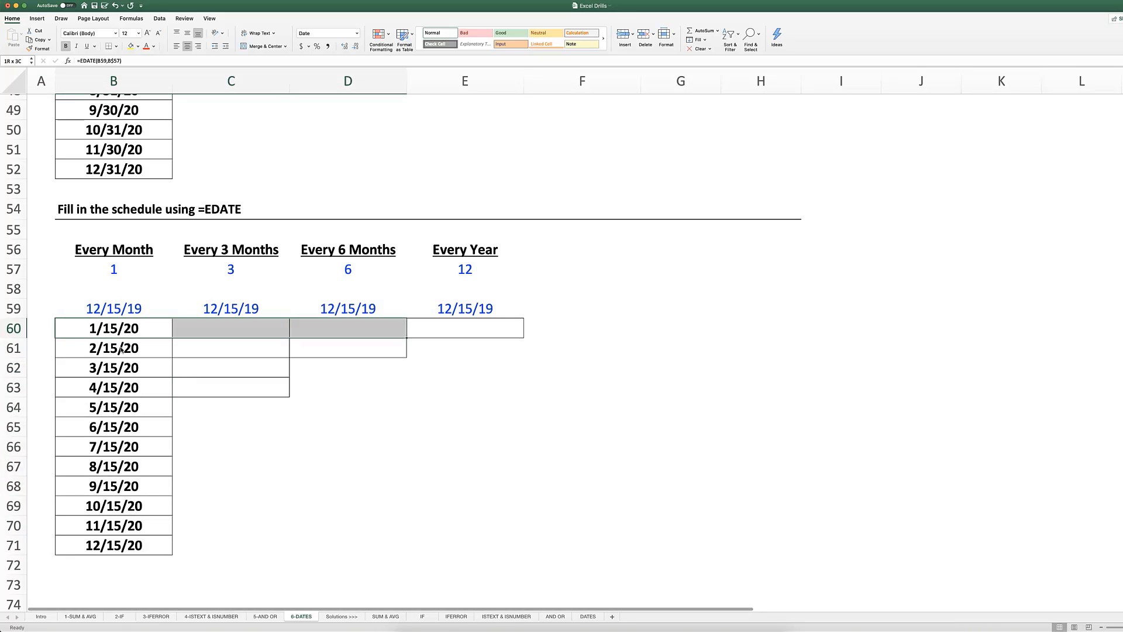